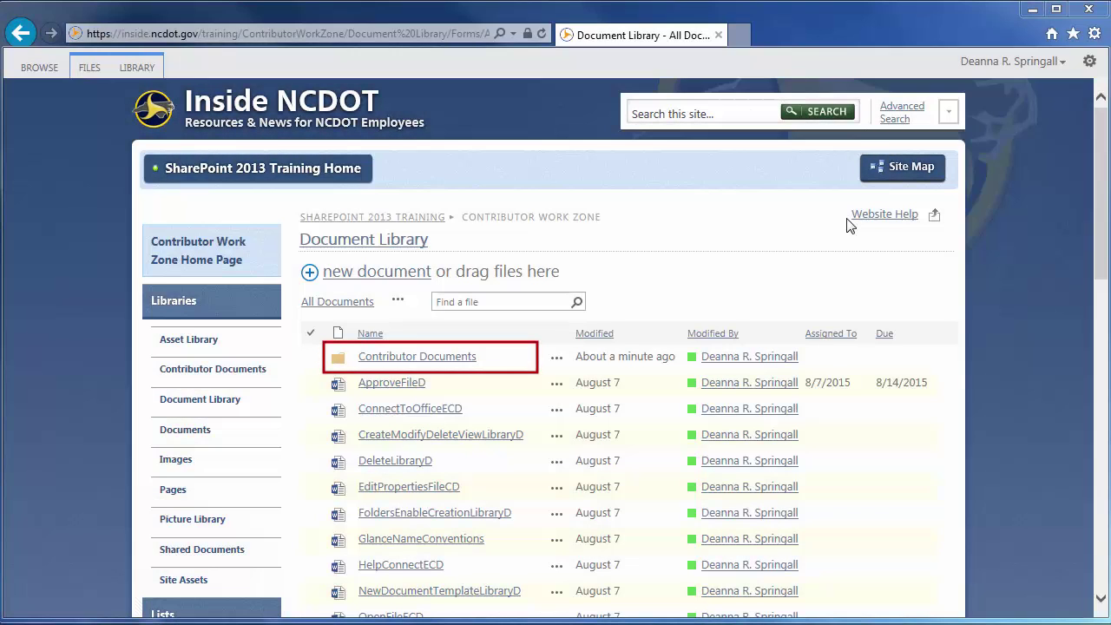
Make the "New Folder" command unavailable in the Document Library's advanced settings, save, and check the library's file commands
click(96, 70)
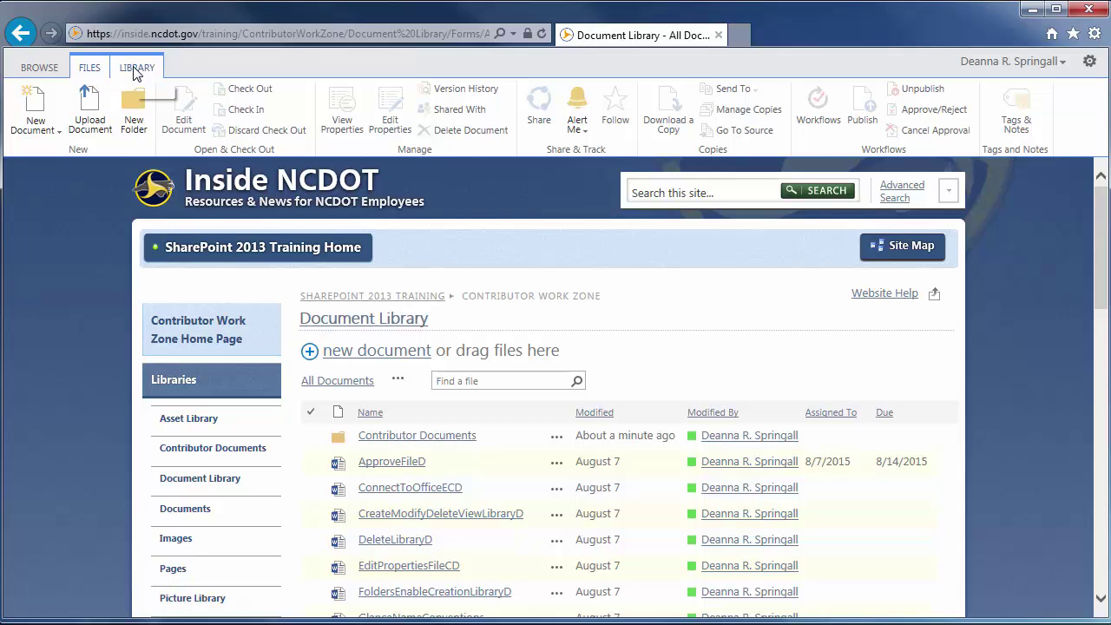
click(135, 71)
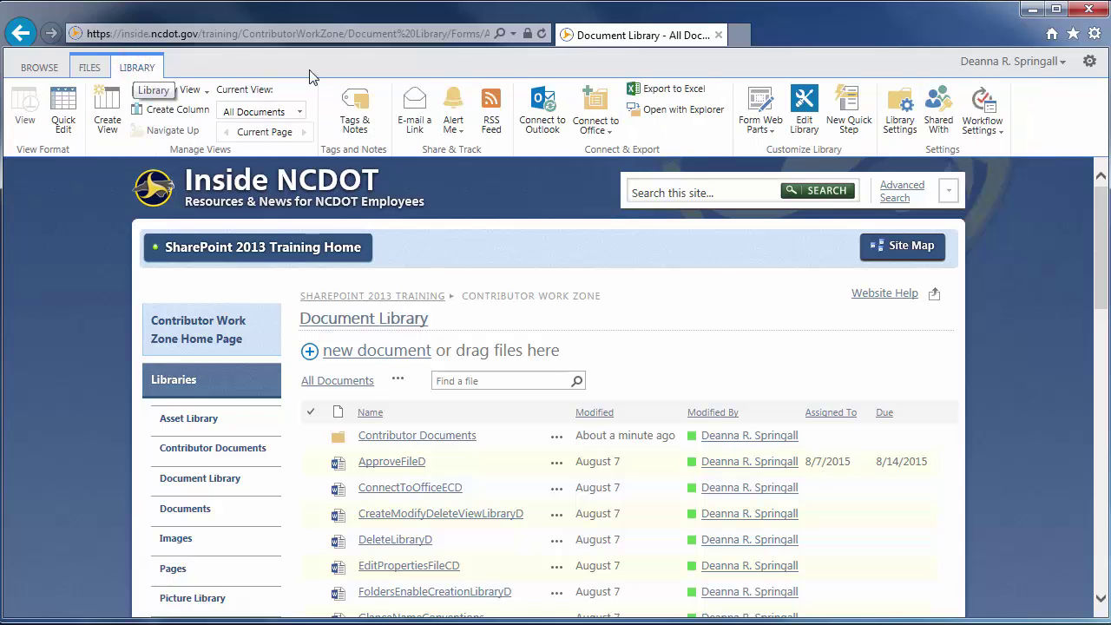
click(899, 111)
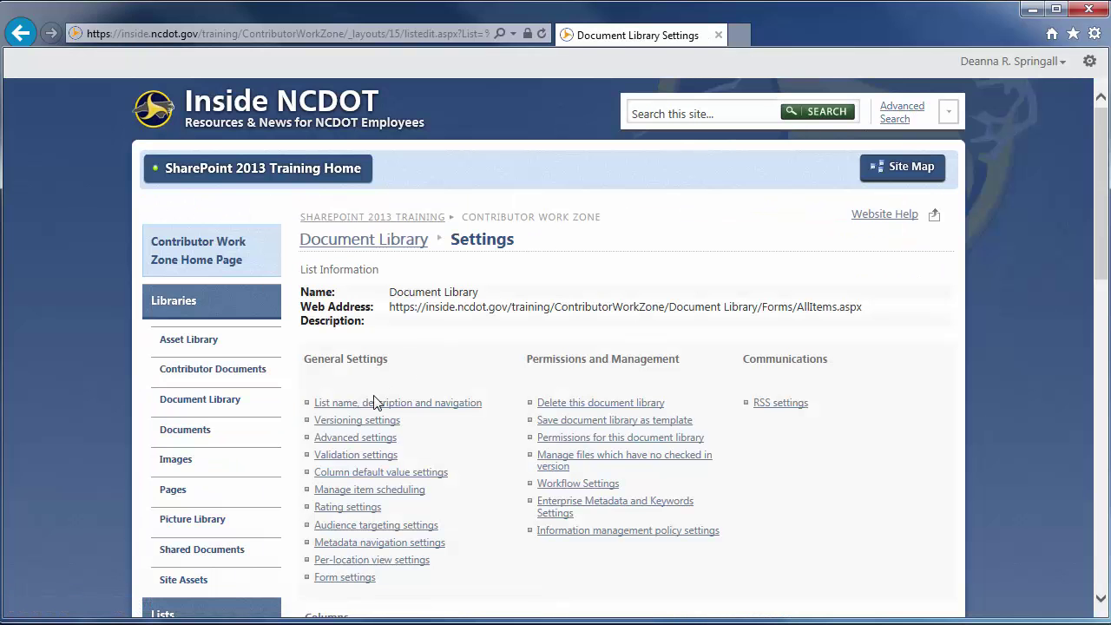
click(358, 439)
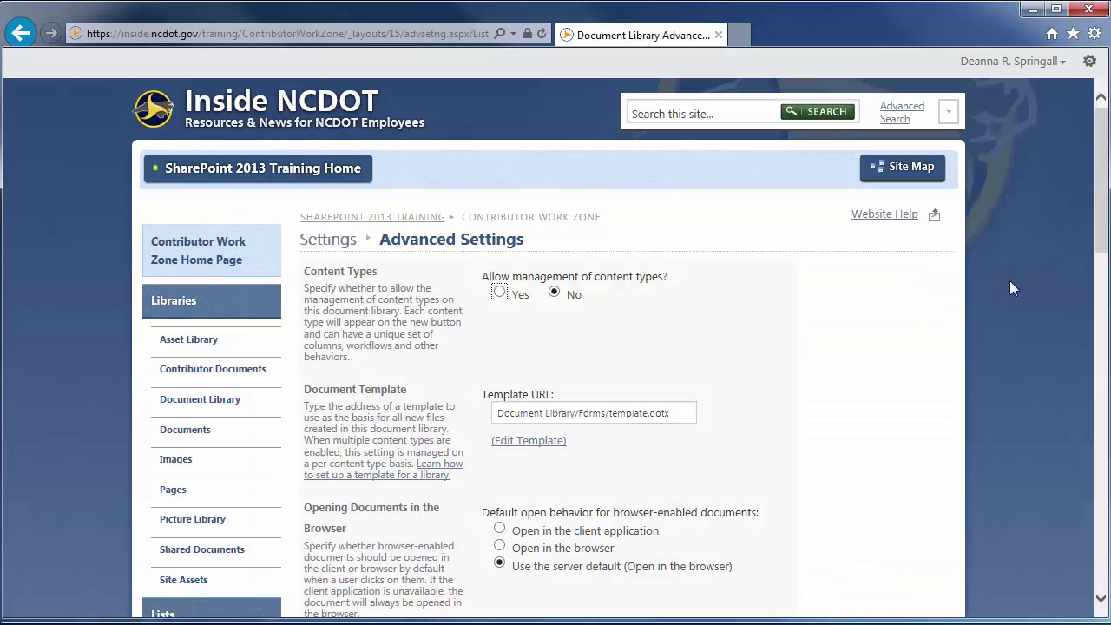
click(1101, 248)
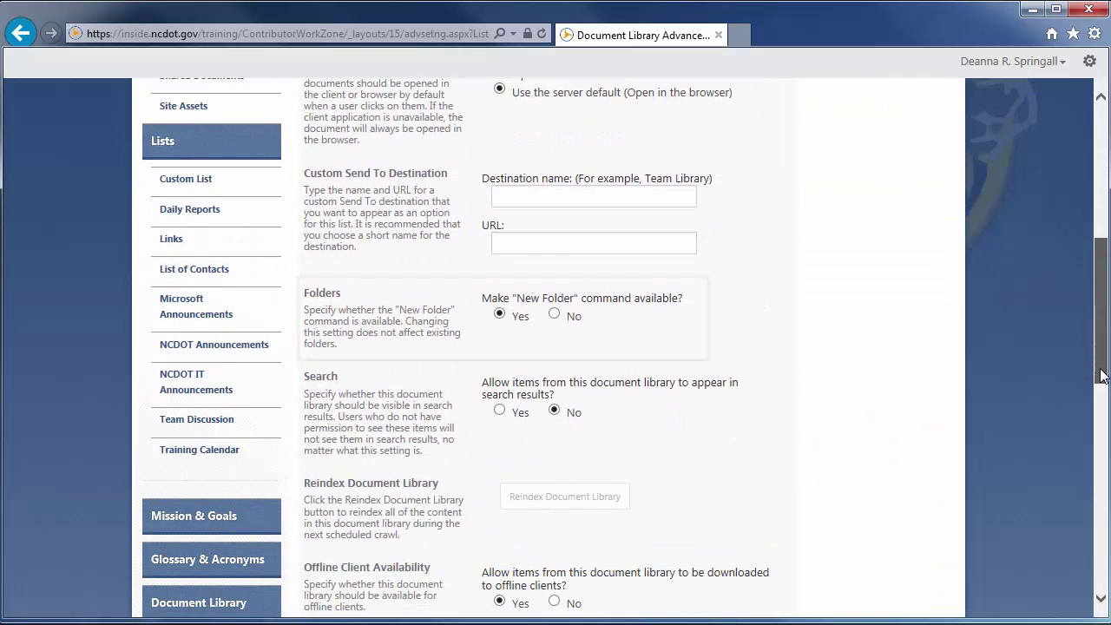
click(554, 314)
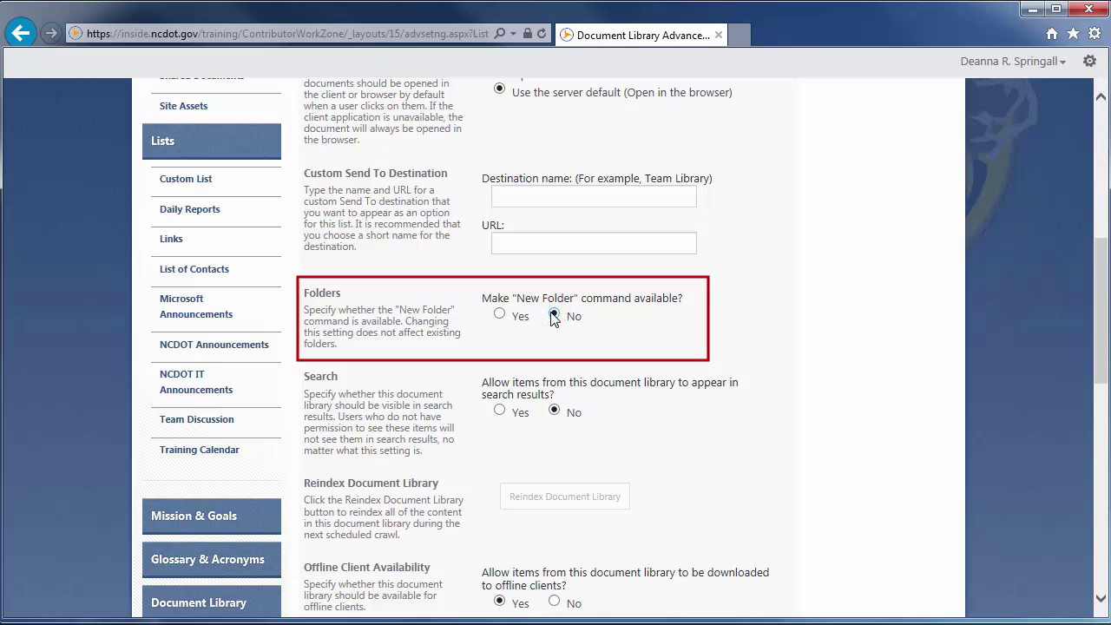
scroll(1105, 343, down, 10)
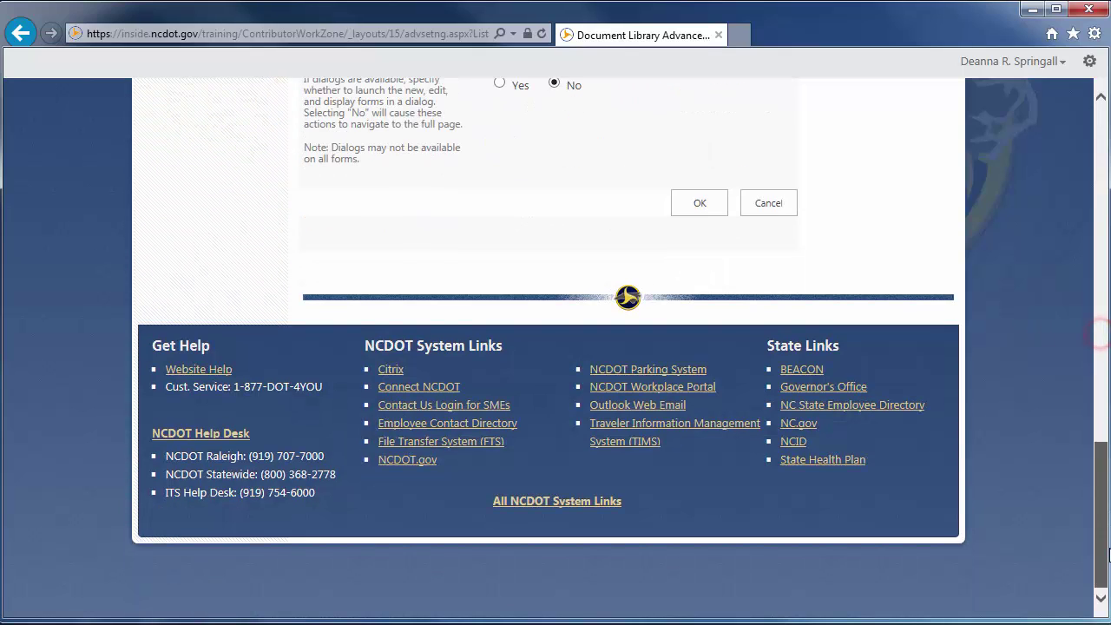
click(705, 205)
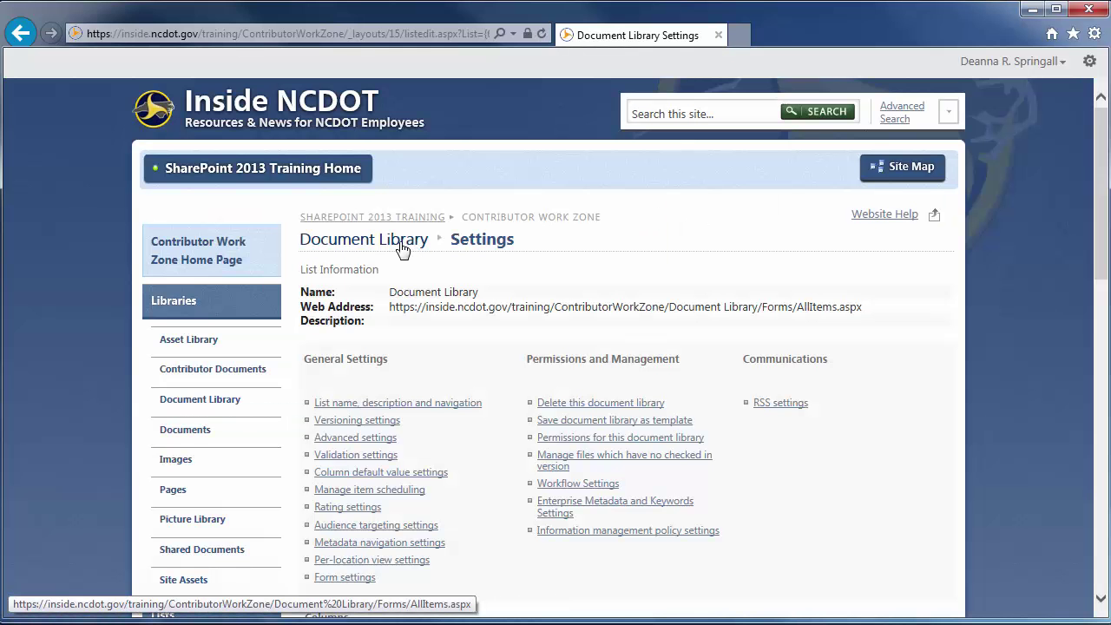
click(400, 245)
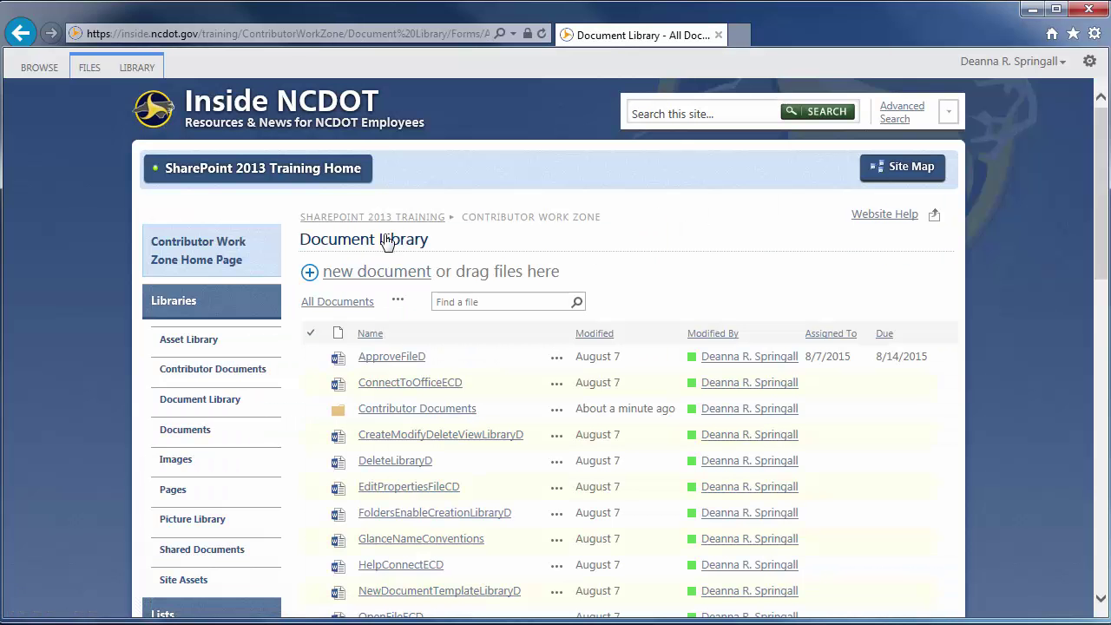
click(95, 67)
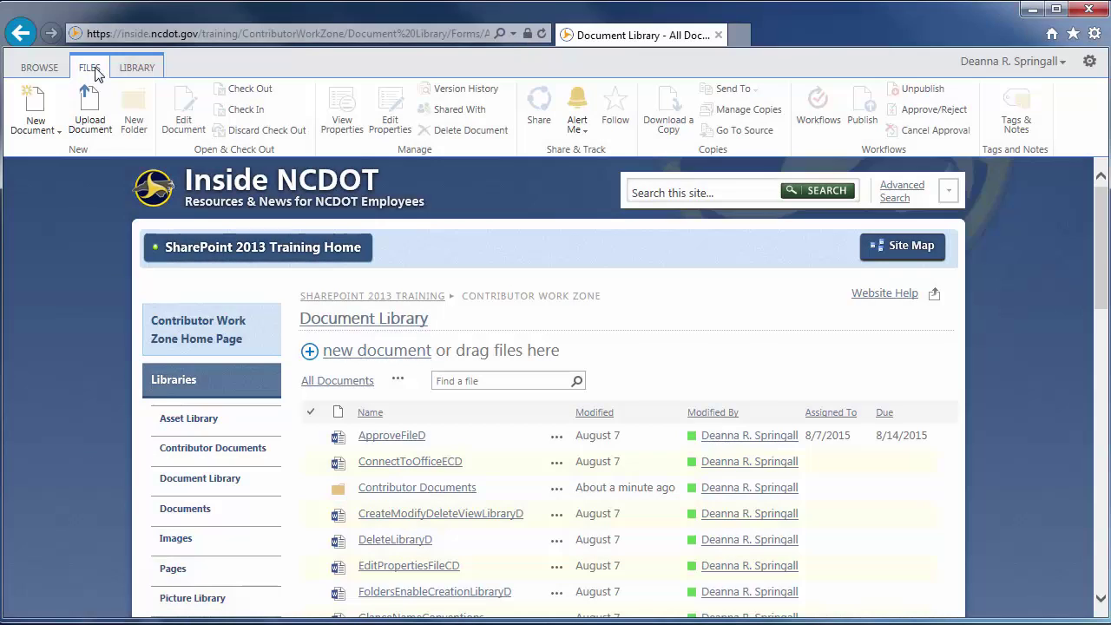
View the Document Library in Quick Edit mode and stop editing the list
click(131, 67)
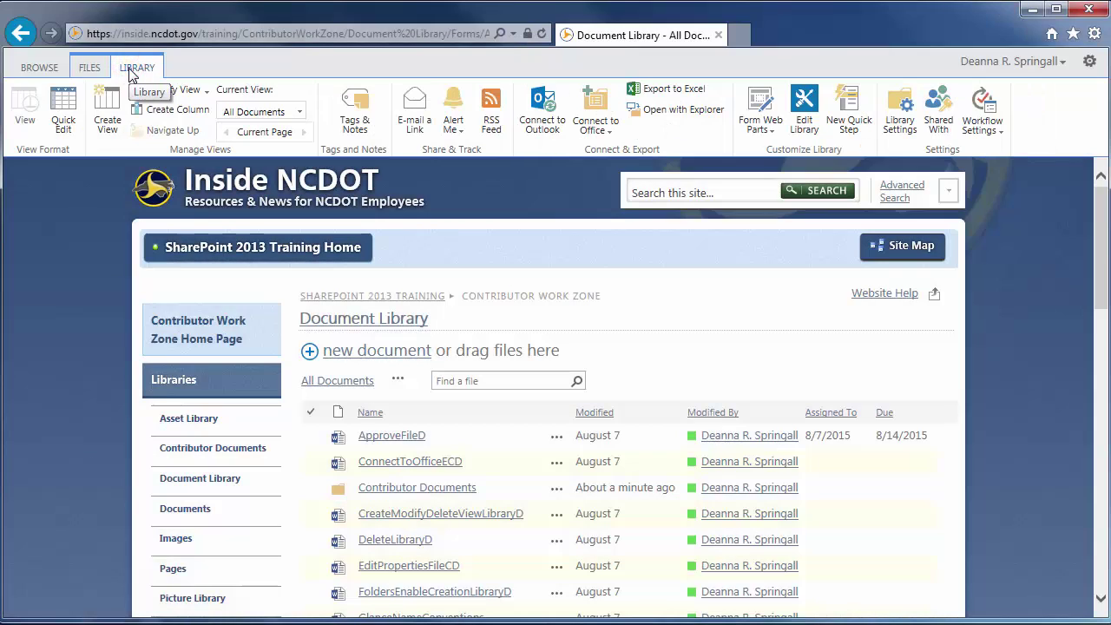
click(74, 106)
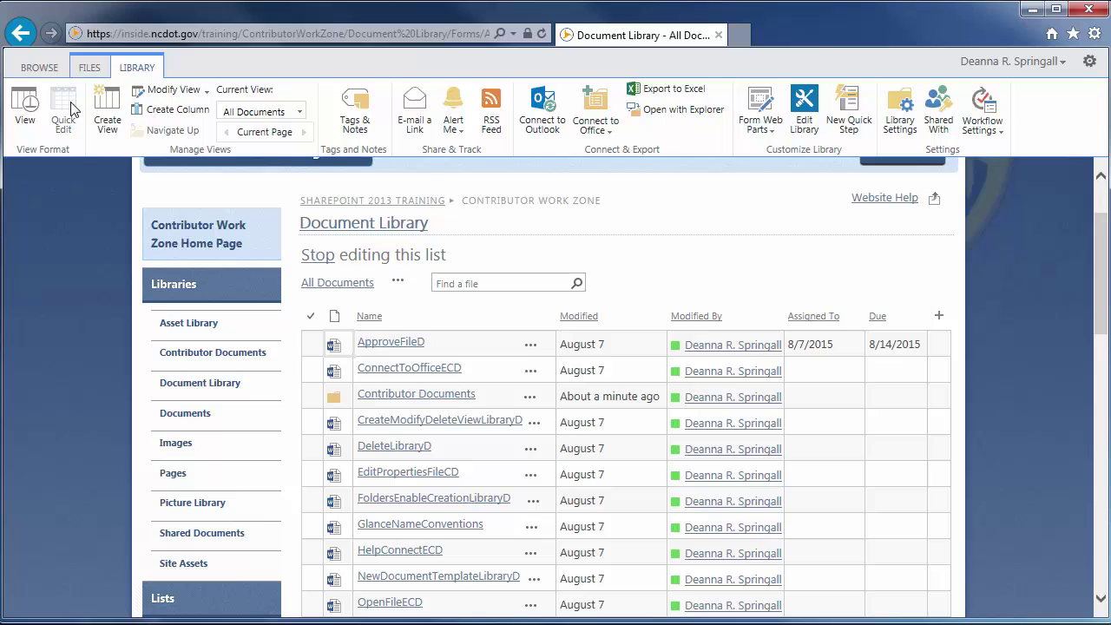
click(314, 257)
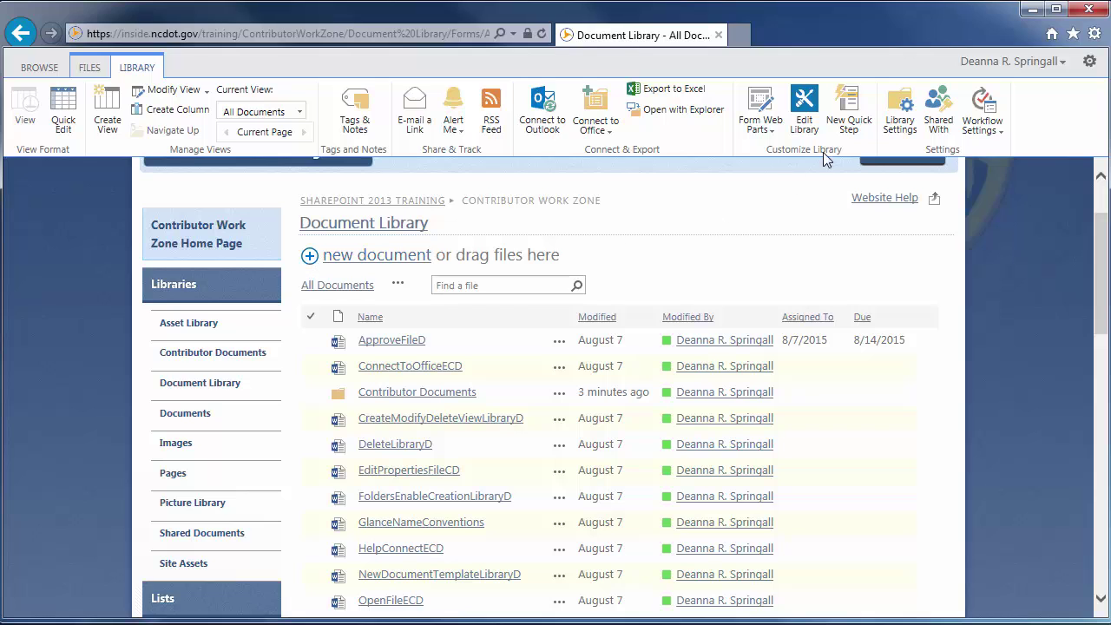
Disallow Quick Edit for items in the Document Library's advanced settings, save, and return to the library
click(898, 120)
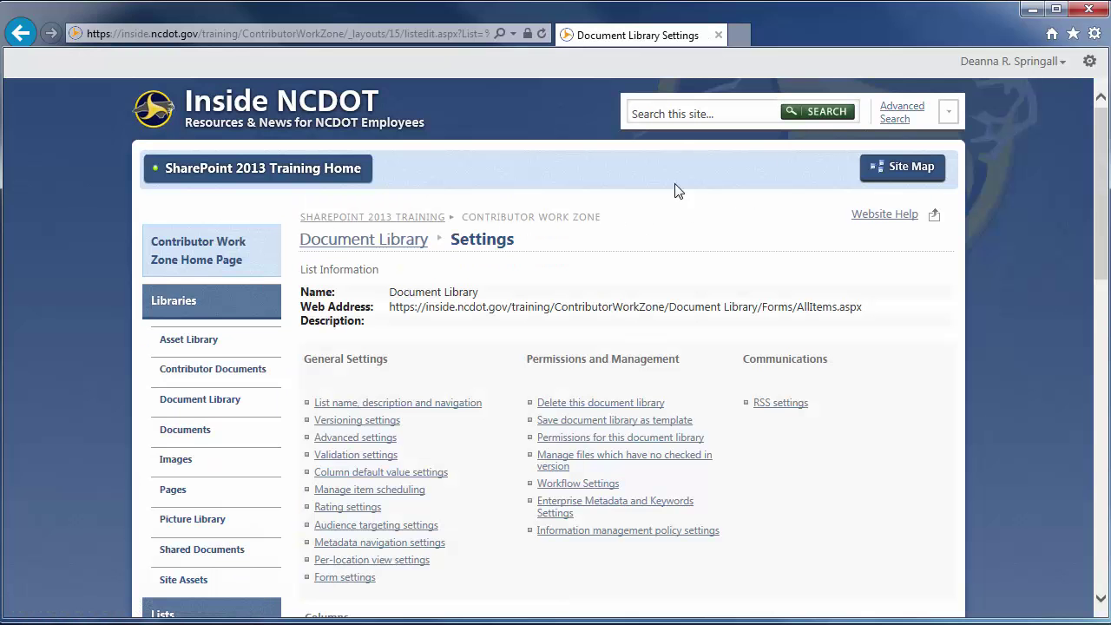
click(359, 442)
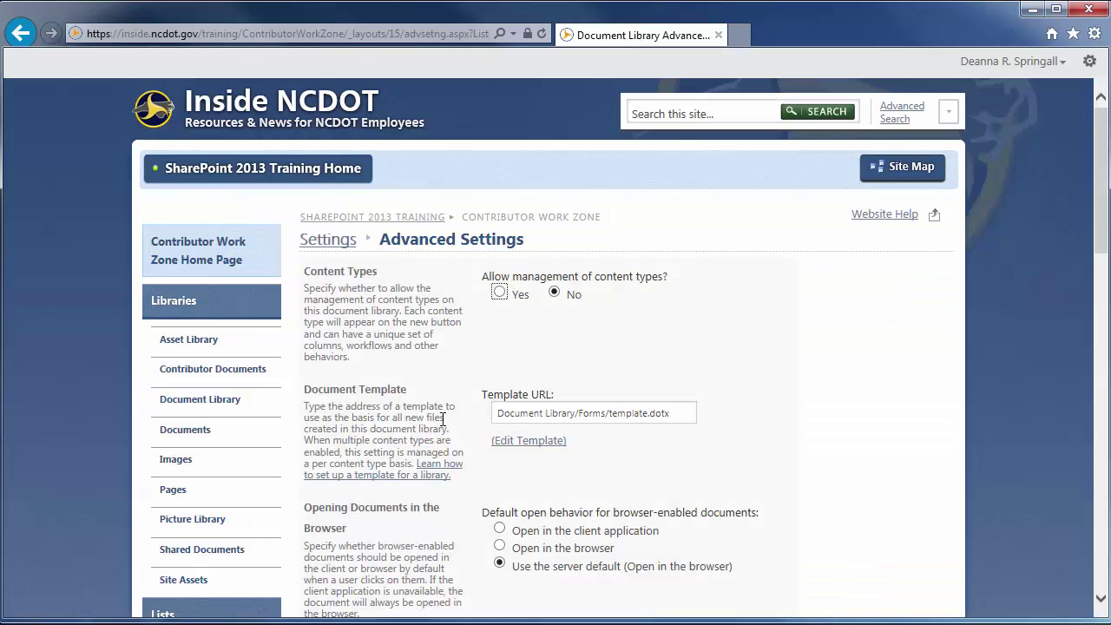
drag(1101, 243, 1102, 469)
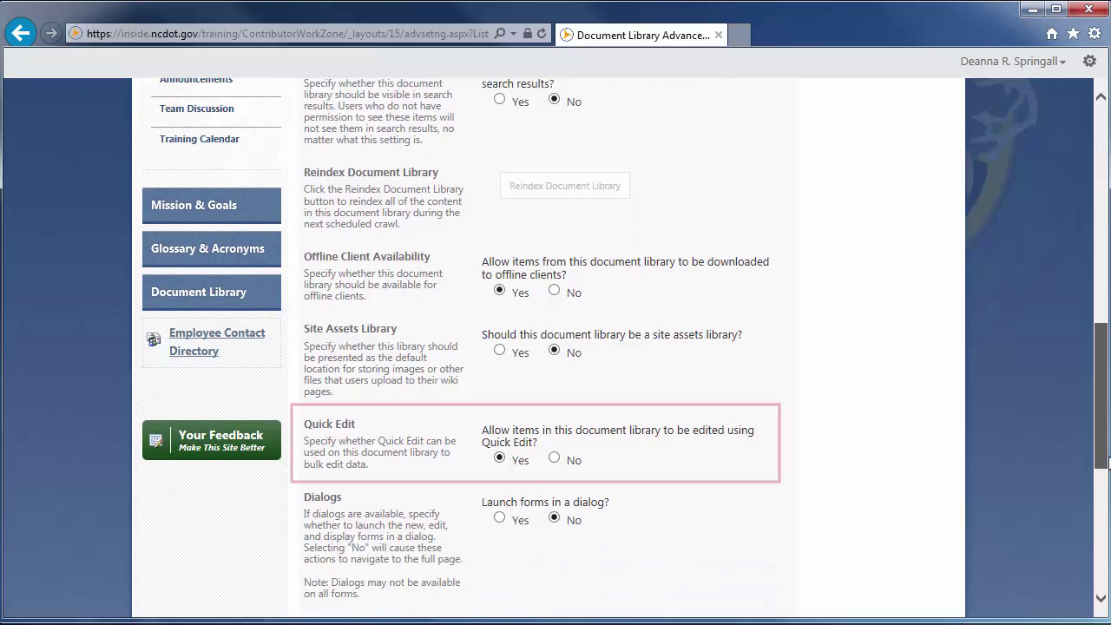
click(555, 458)
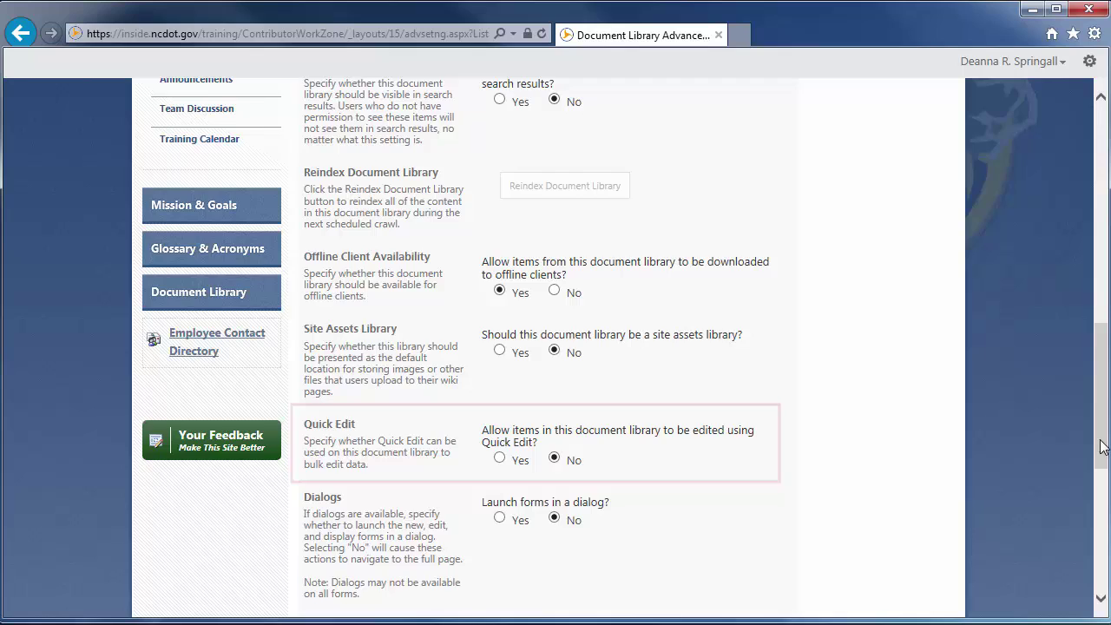
drag(1101, 441, 1103, 547)
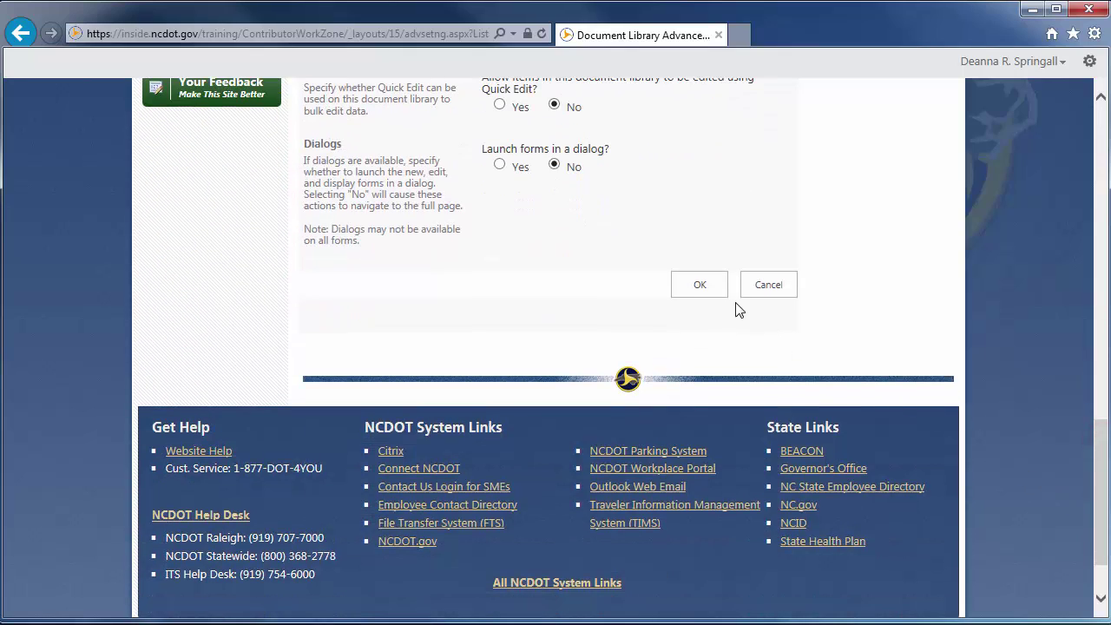
click(703, 288)
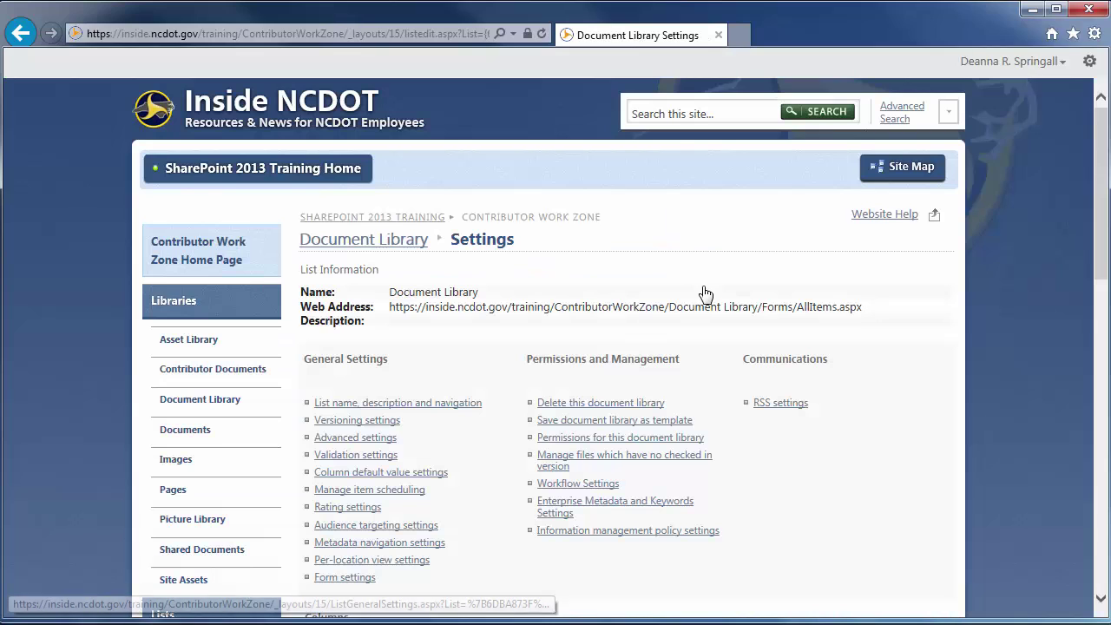
click(380, 243)
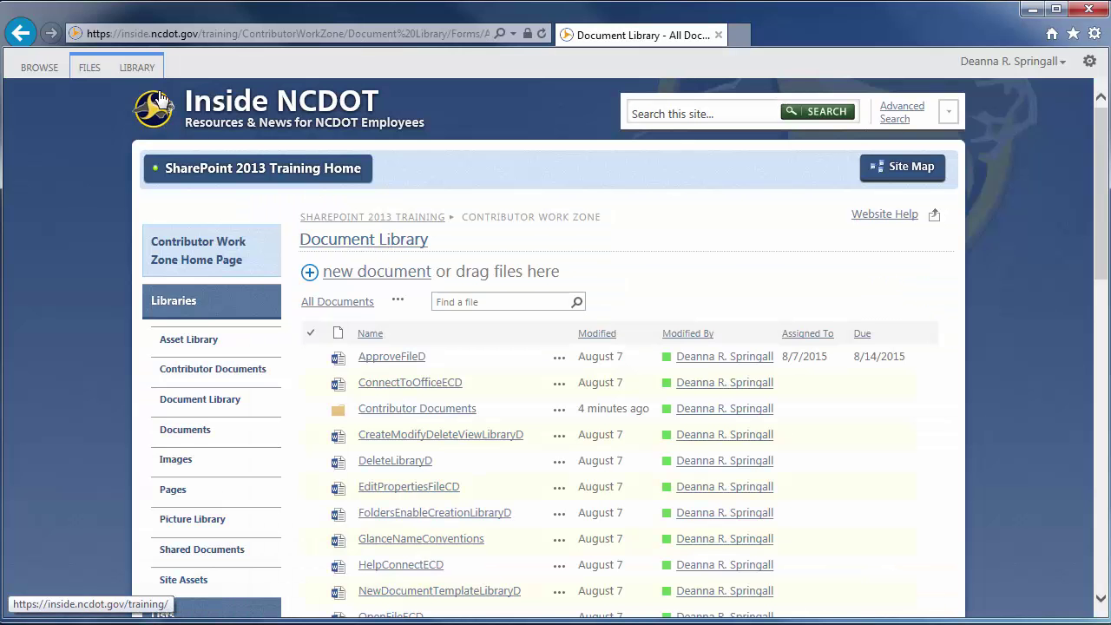
Allow Document Library items to be rated using Likes, and like the ConnectToOfficeECD document
click(139, 68)
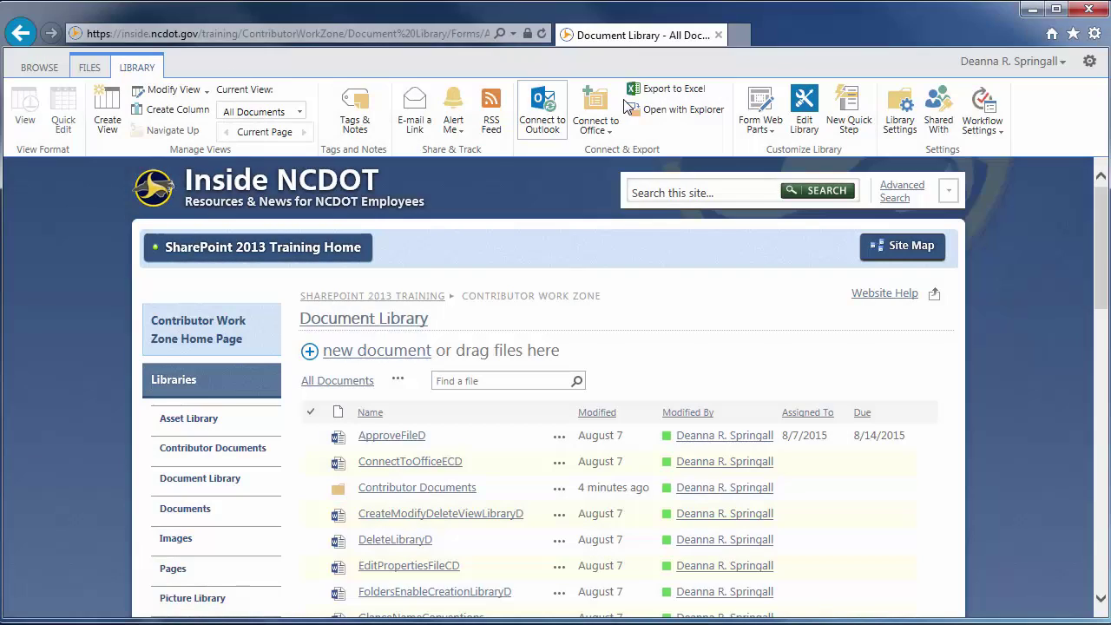
click(899, 108)
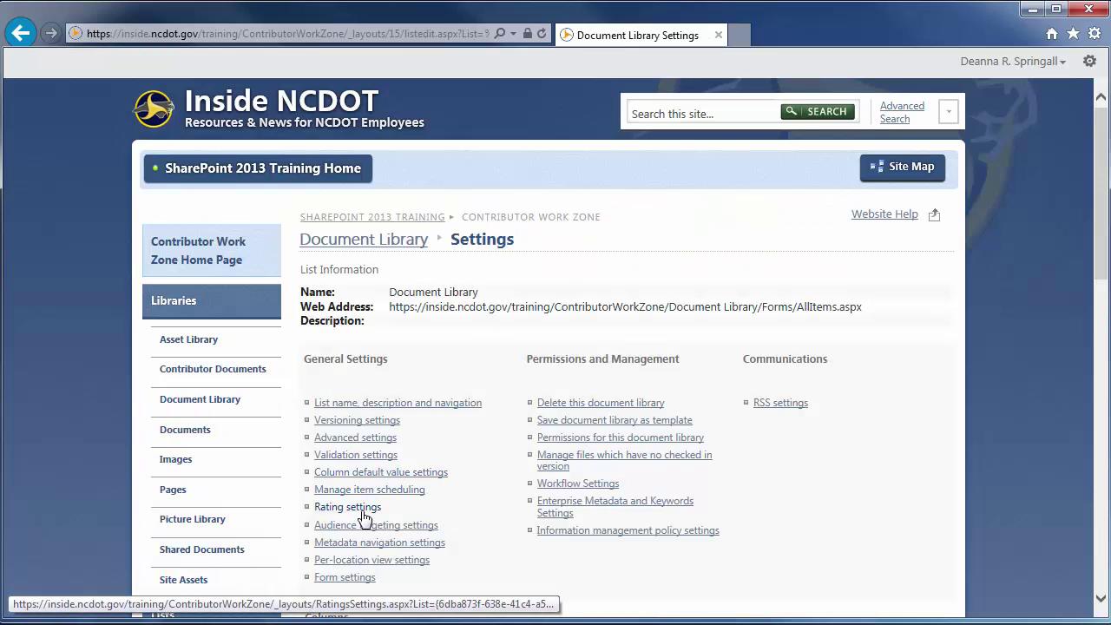
click(363, 511)
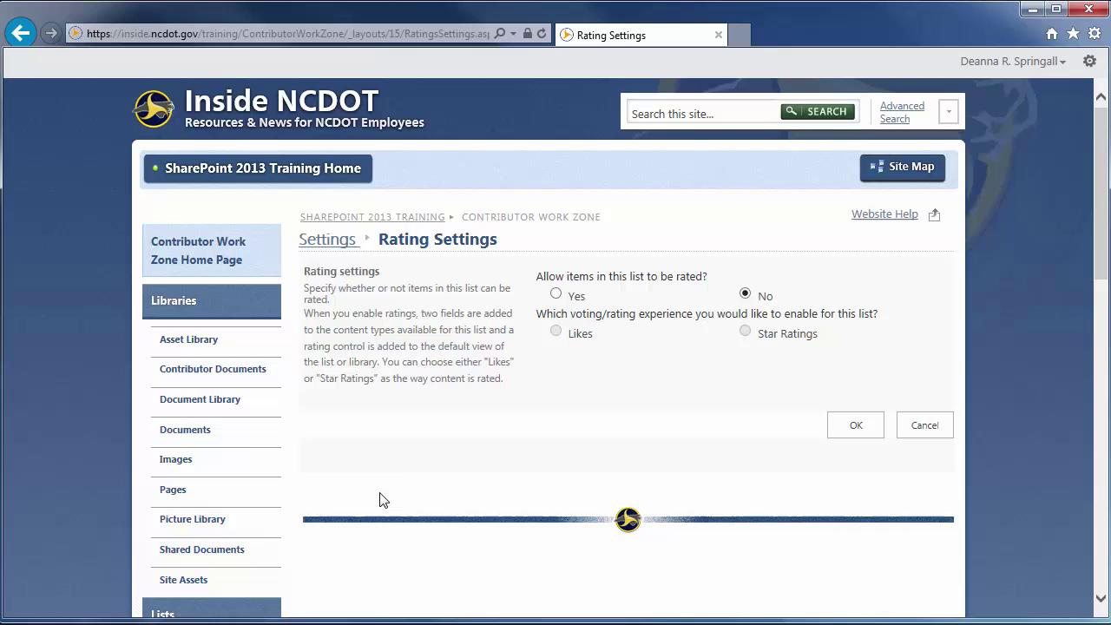
click(556, 295)
click(854, 425)
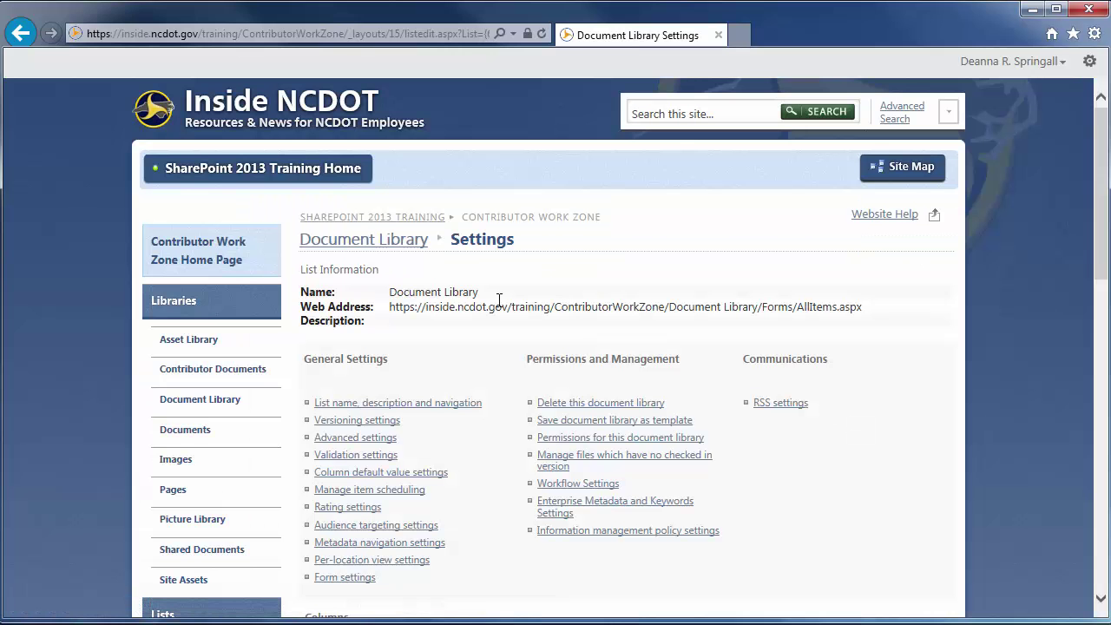
click(376, 248)
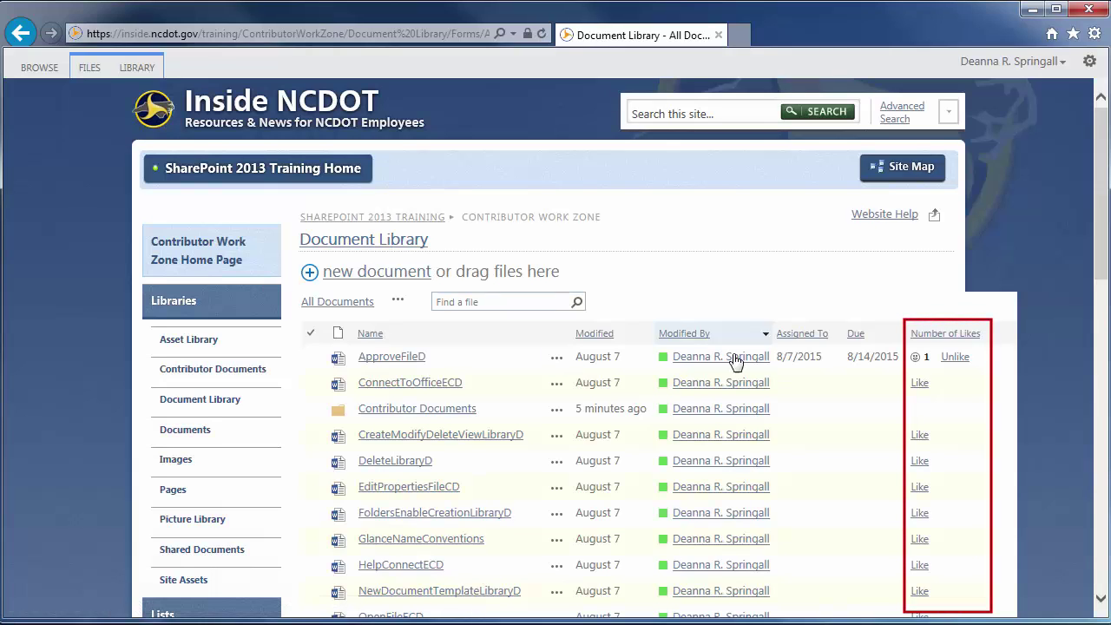
click(920, 387)
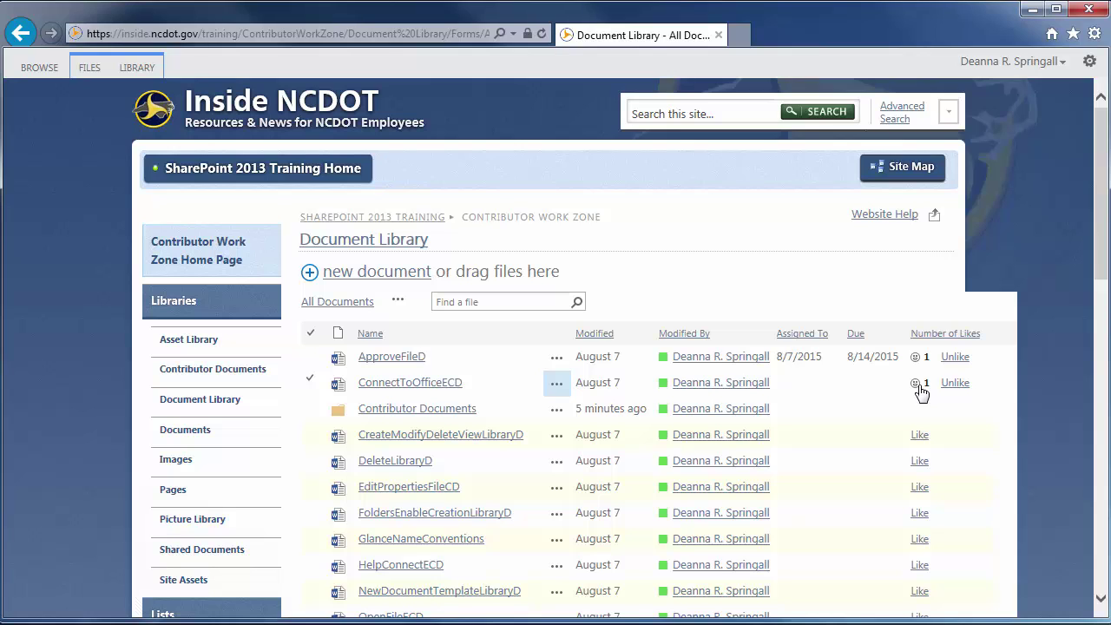
Change the Document Library's rating experience to Star Ratings, and give ConnectToOfficeECD four stars
click(155, 69)
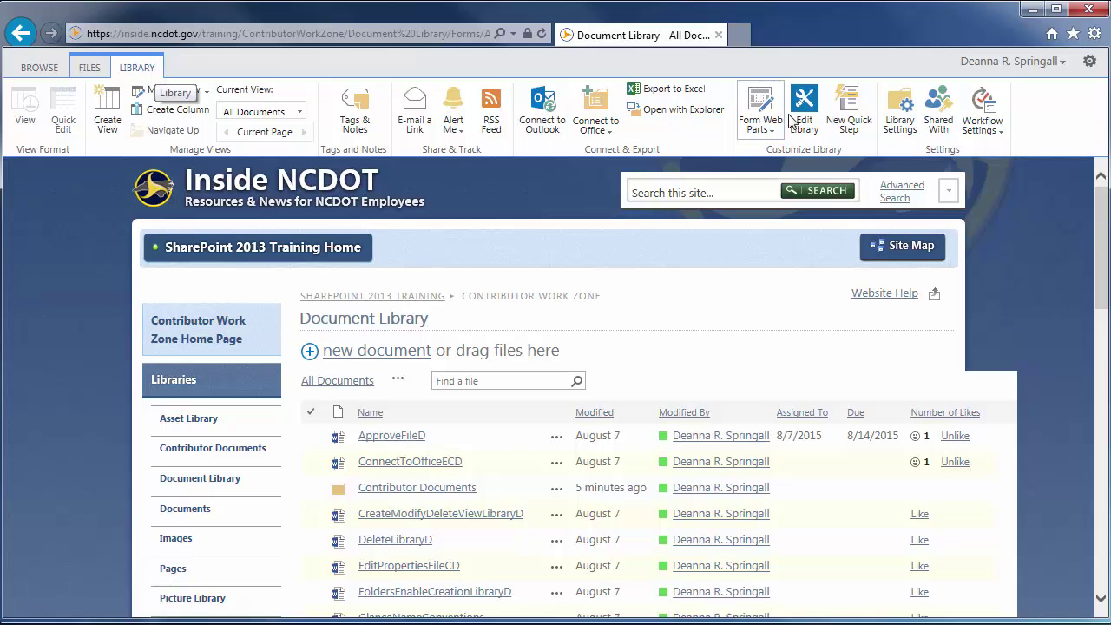
click(889, 118)
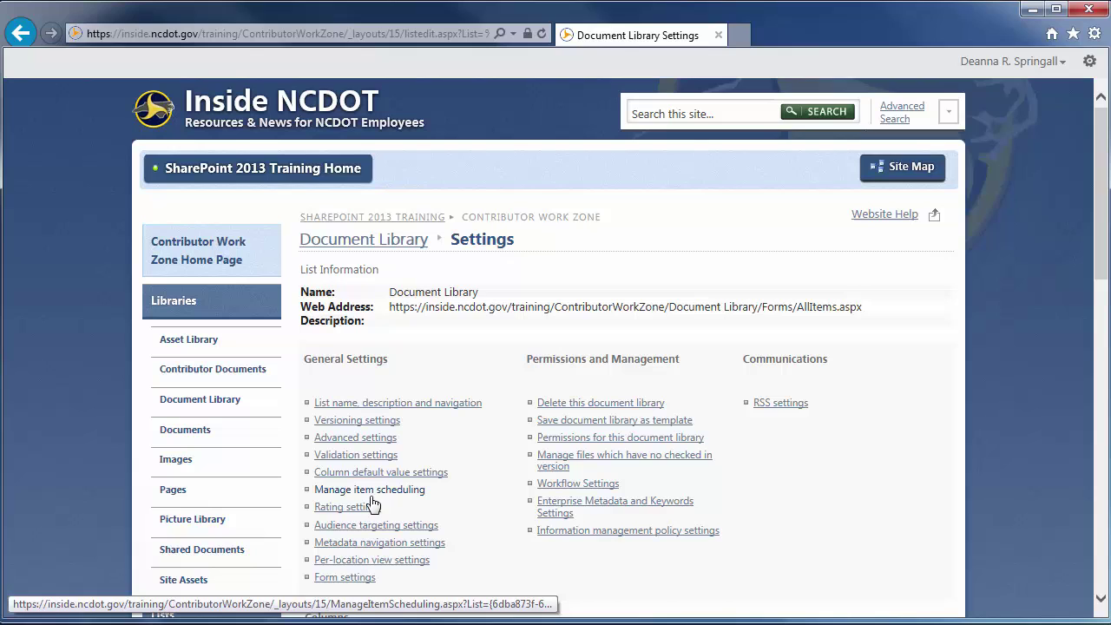
click(364, 511)
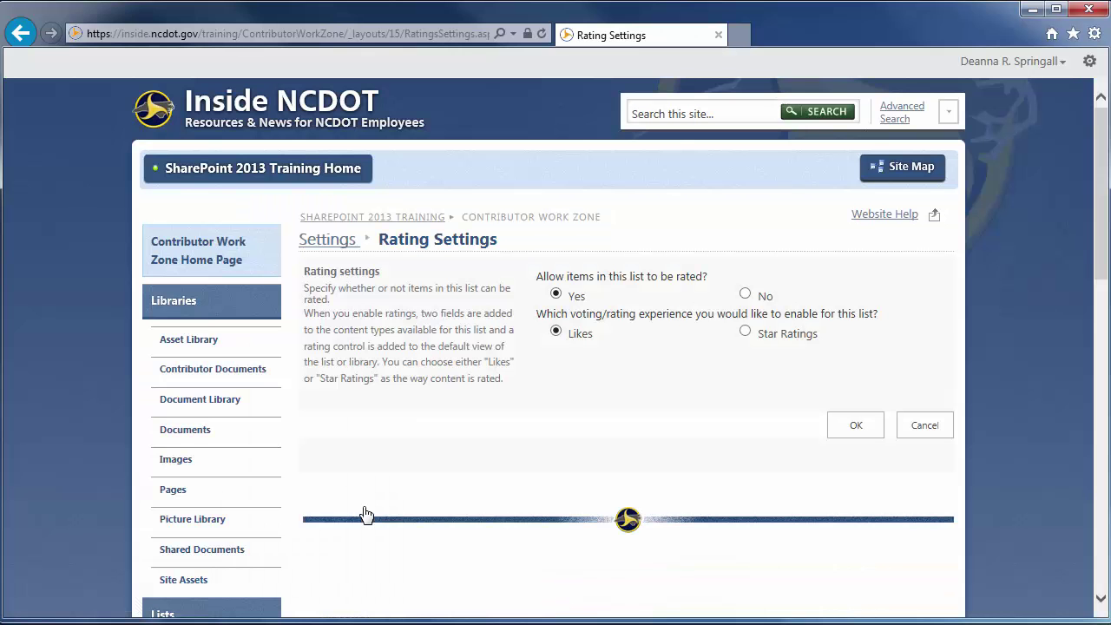
click(745, 331)
click(852, 423)
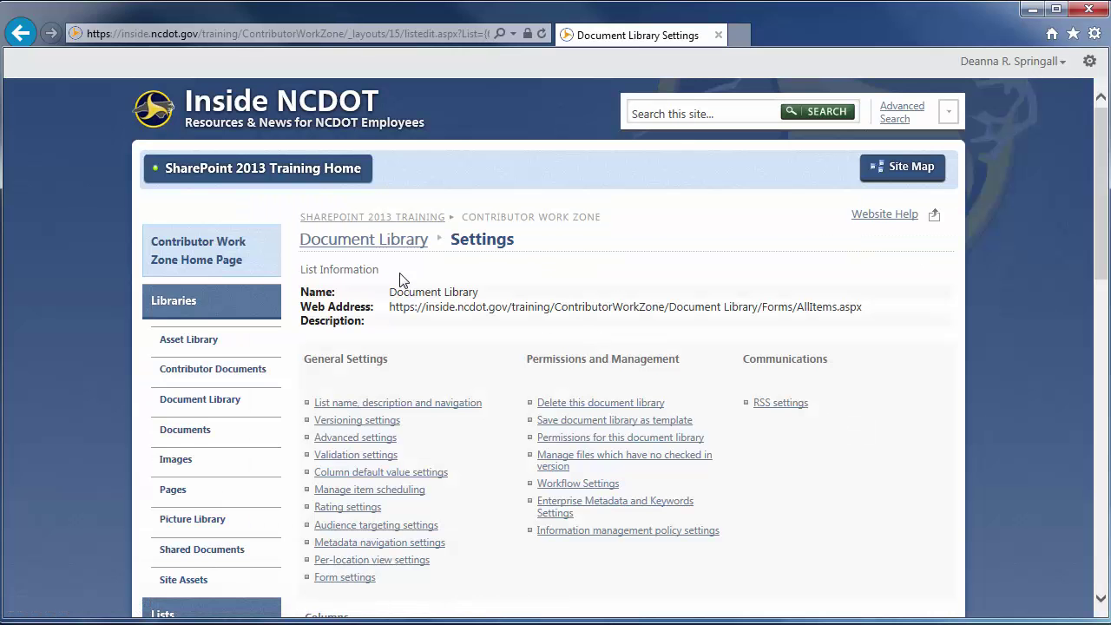
click(335, 242)
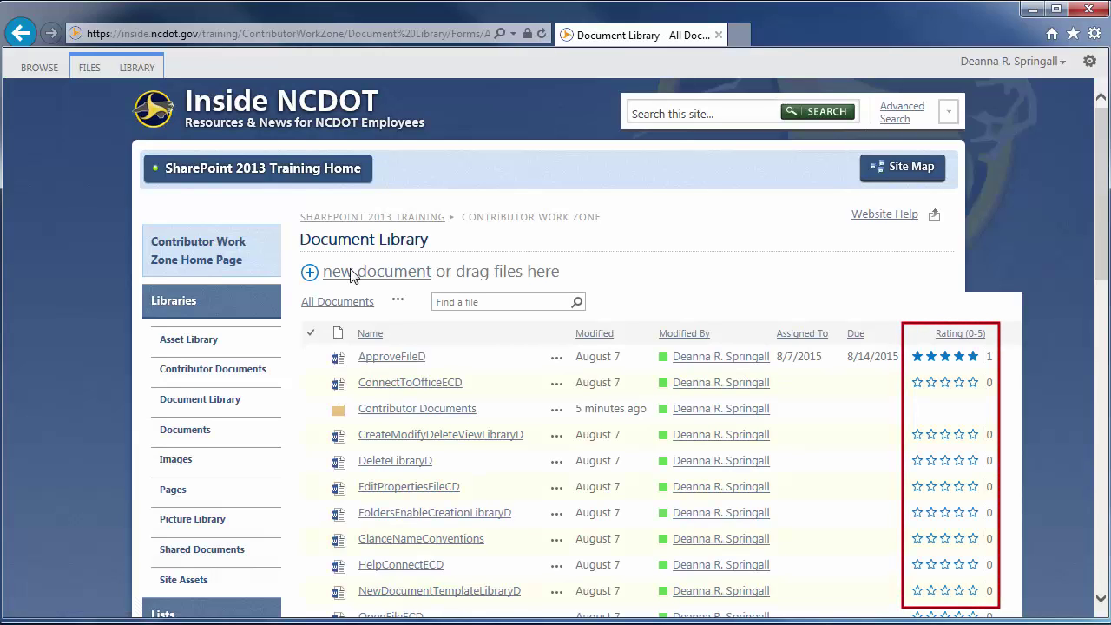
click(960, 382)
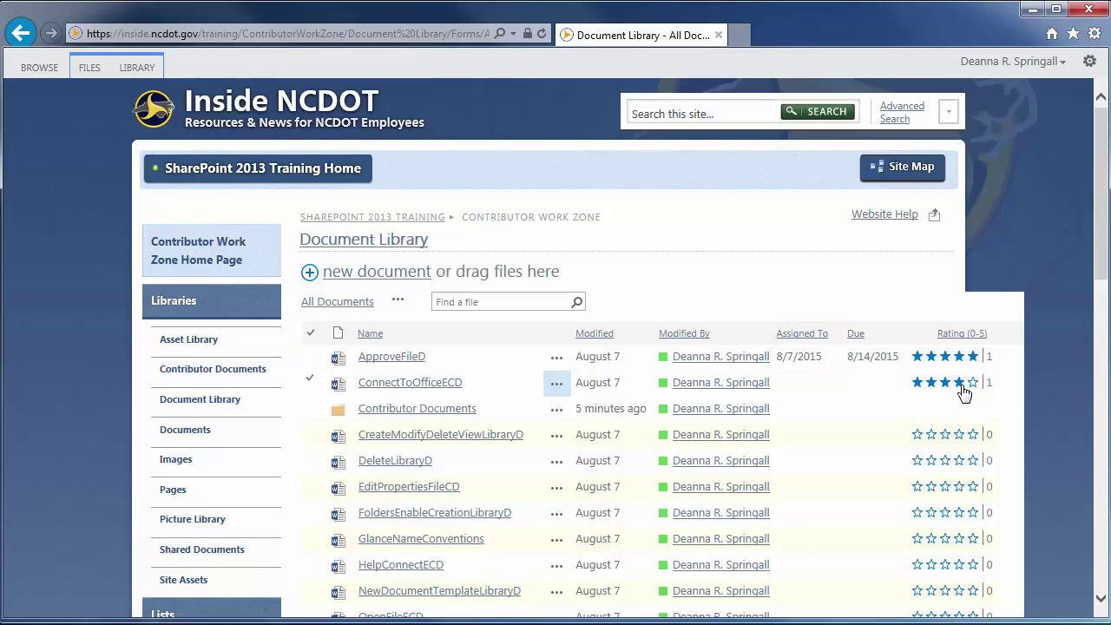
In the Document Library's validation settings, enter the formula =[Due]>=[Assigned To]
click(145, 67)
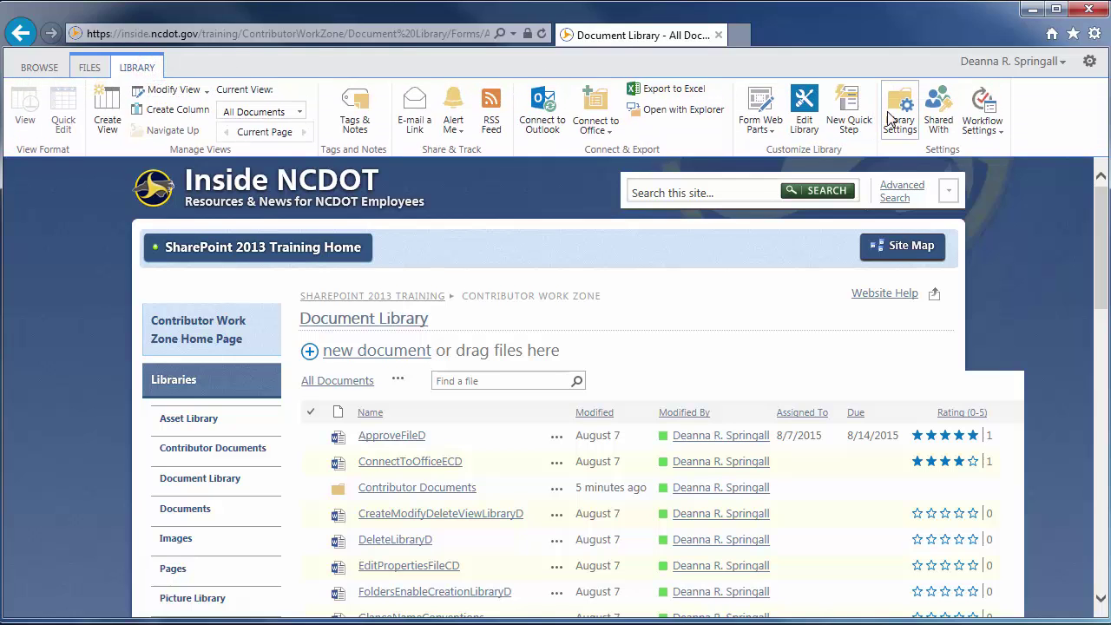
click(895, 120)
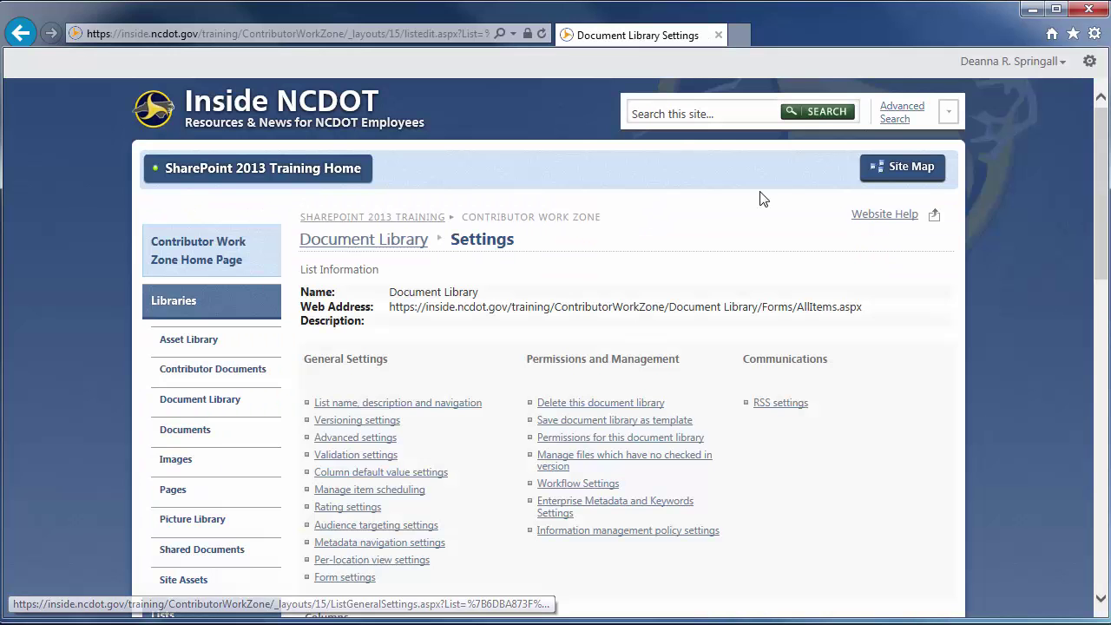
click(369, 455)
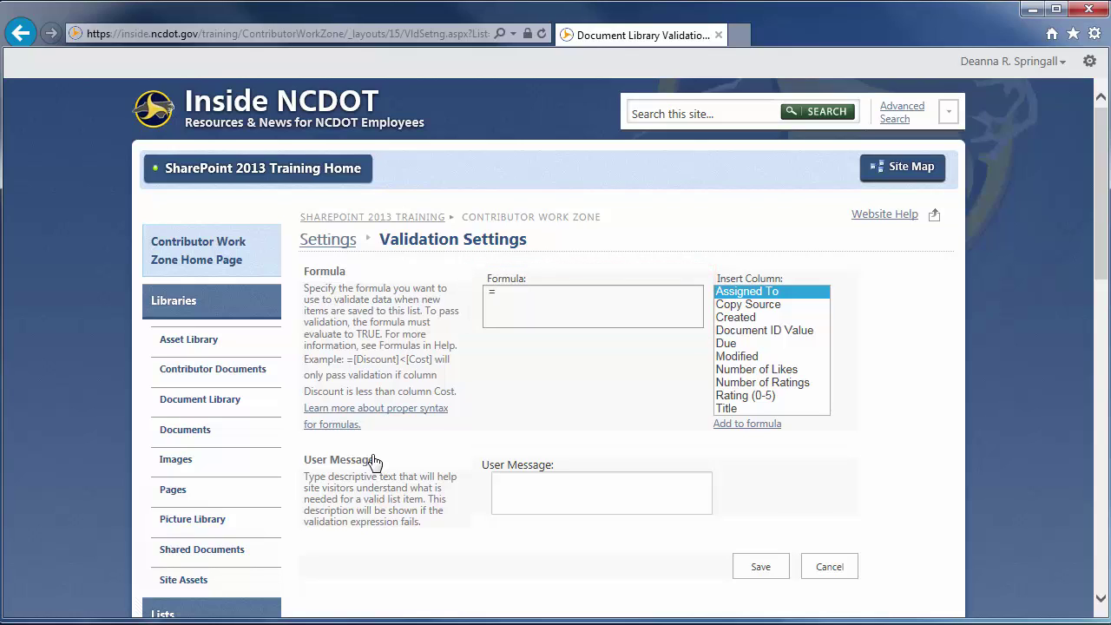
double_click(726, 347)
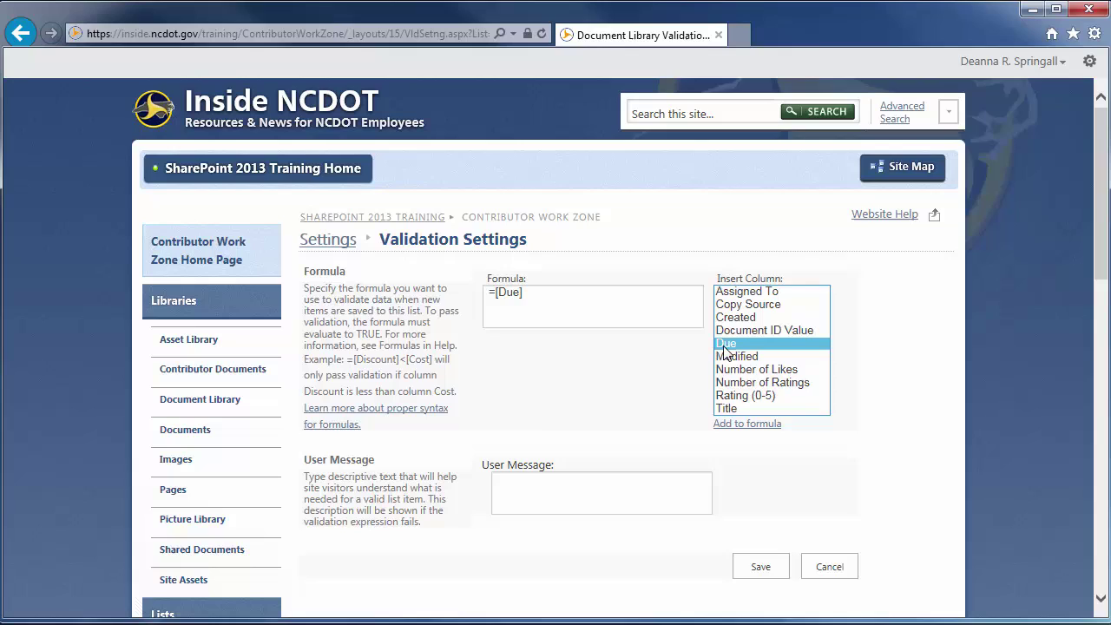
click(576, 310)
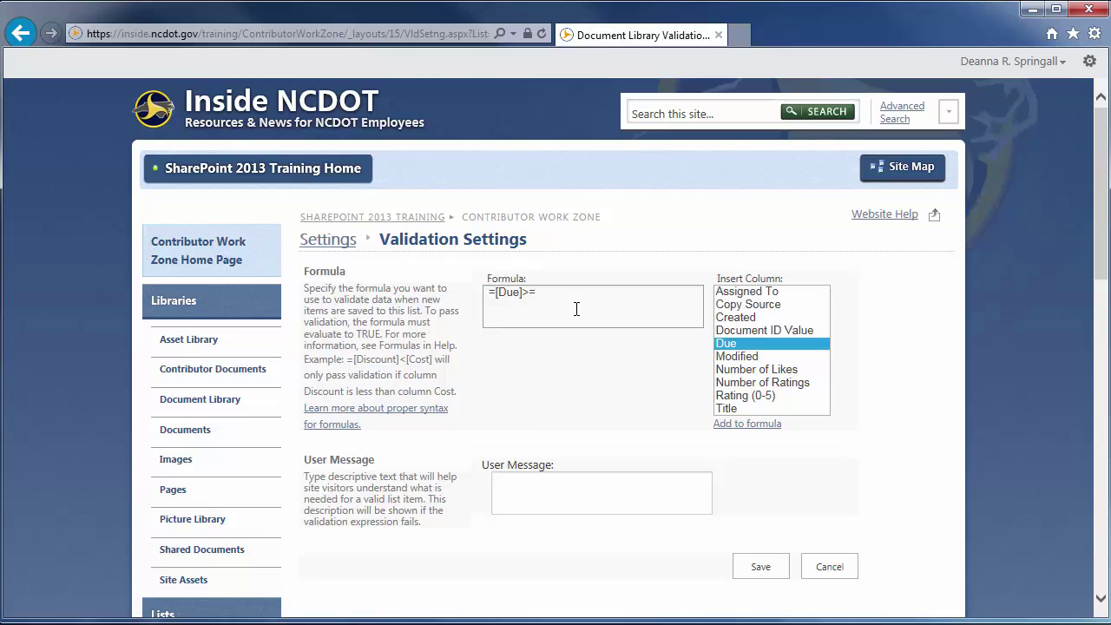
double_click(719, 292)
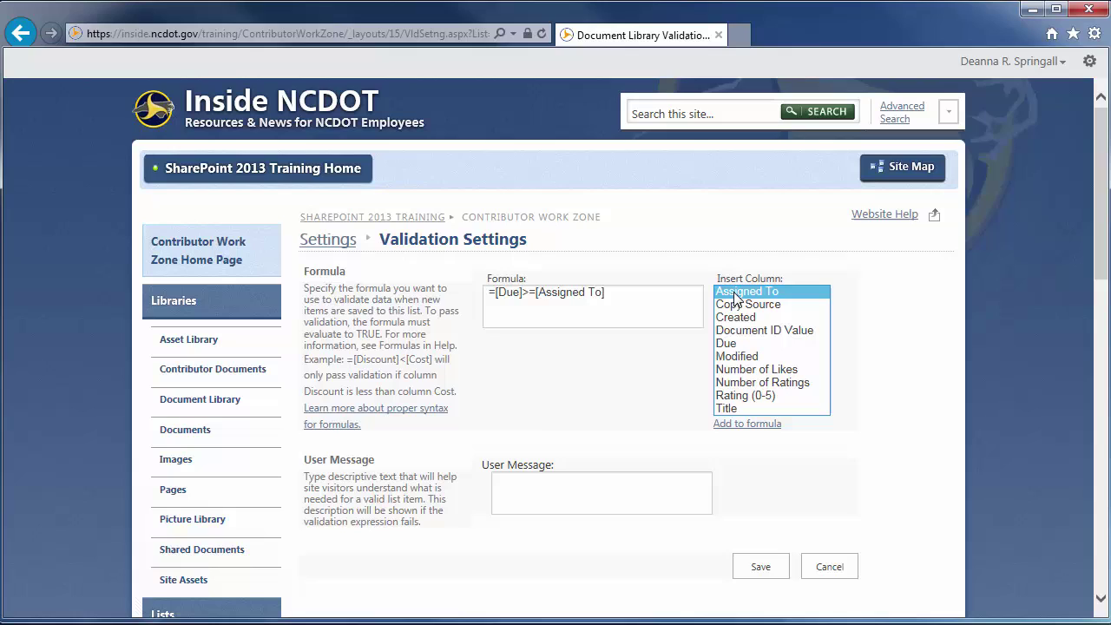
Enter the validation user message "Due date must occur on or after Assignment Date", save, and return to the Document Library
click(532, 491)
text(Du)
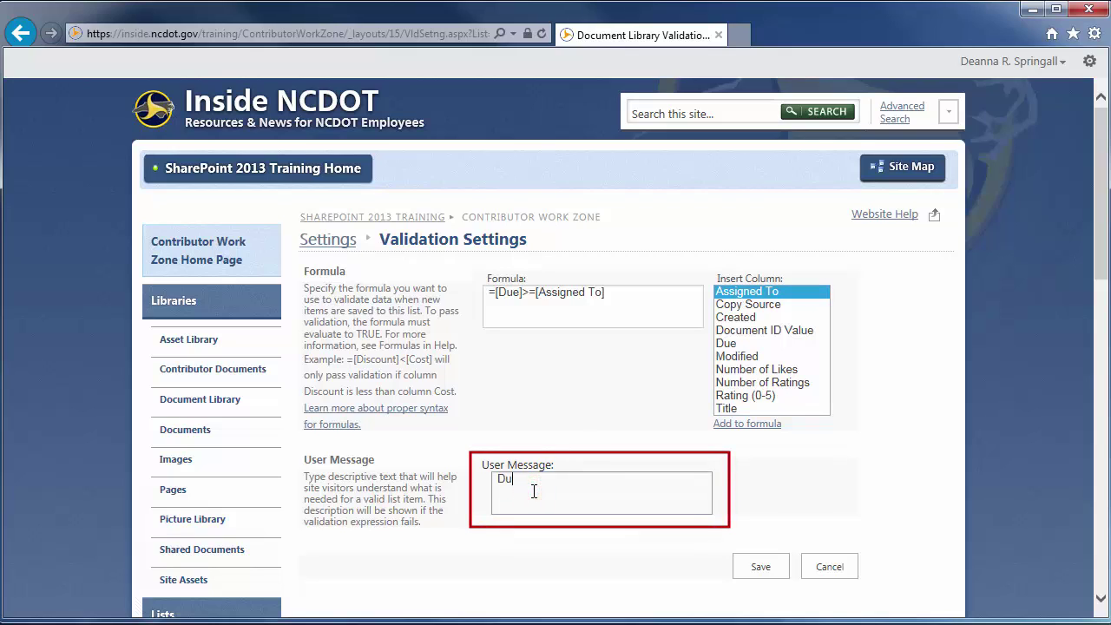
text(e date must occur on or after Assignment Date)
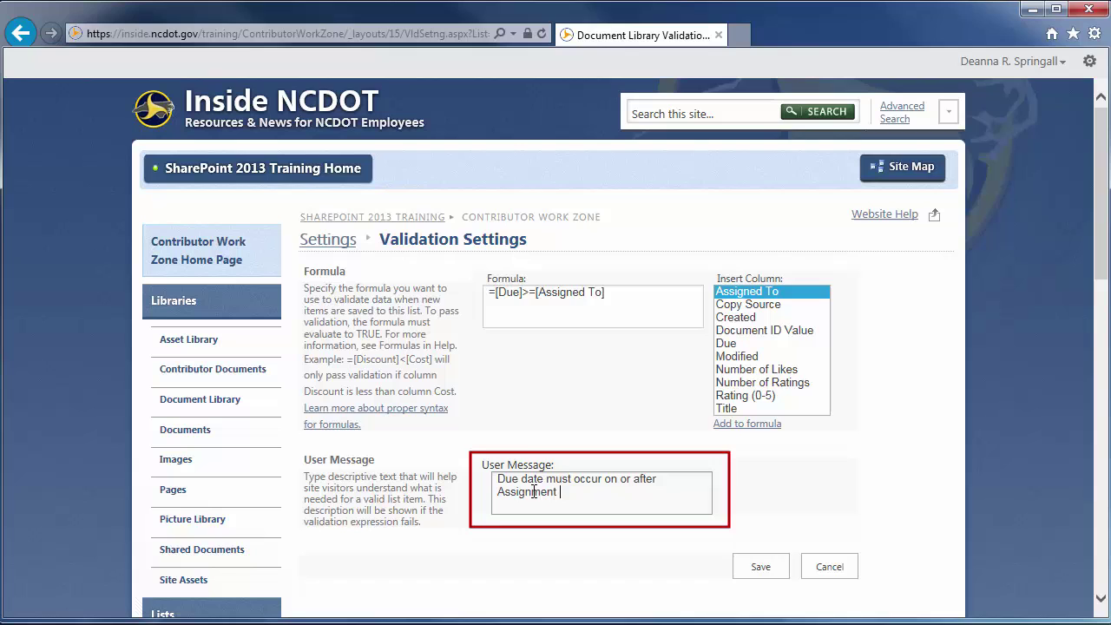
click(760, 567)
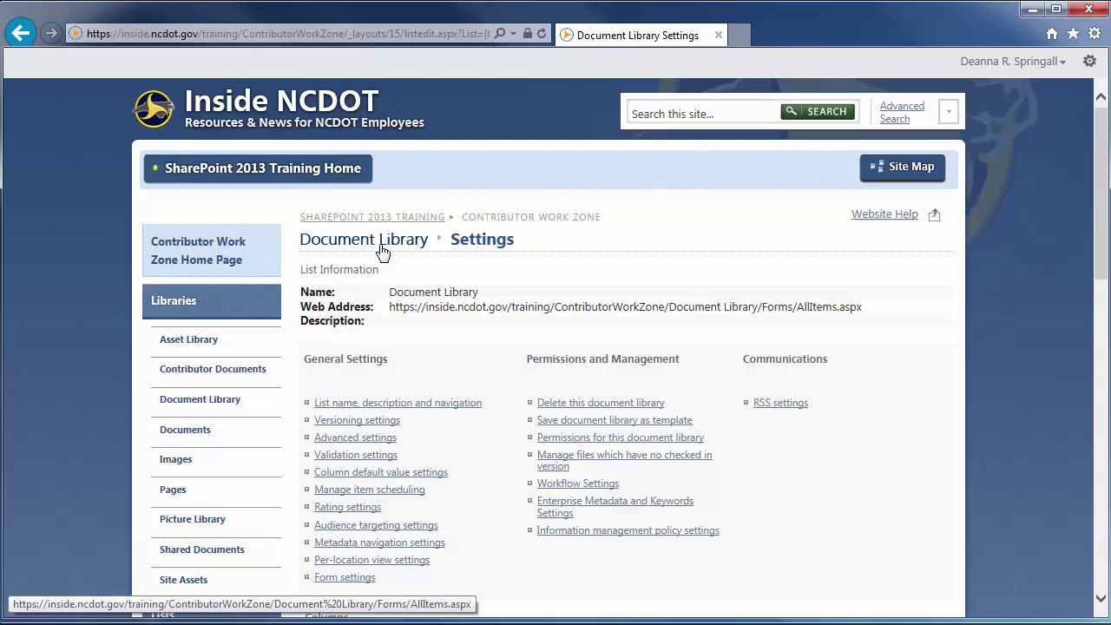
click(382, 249)
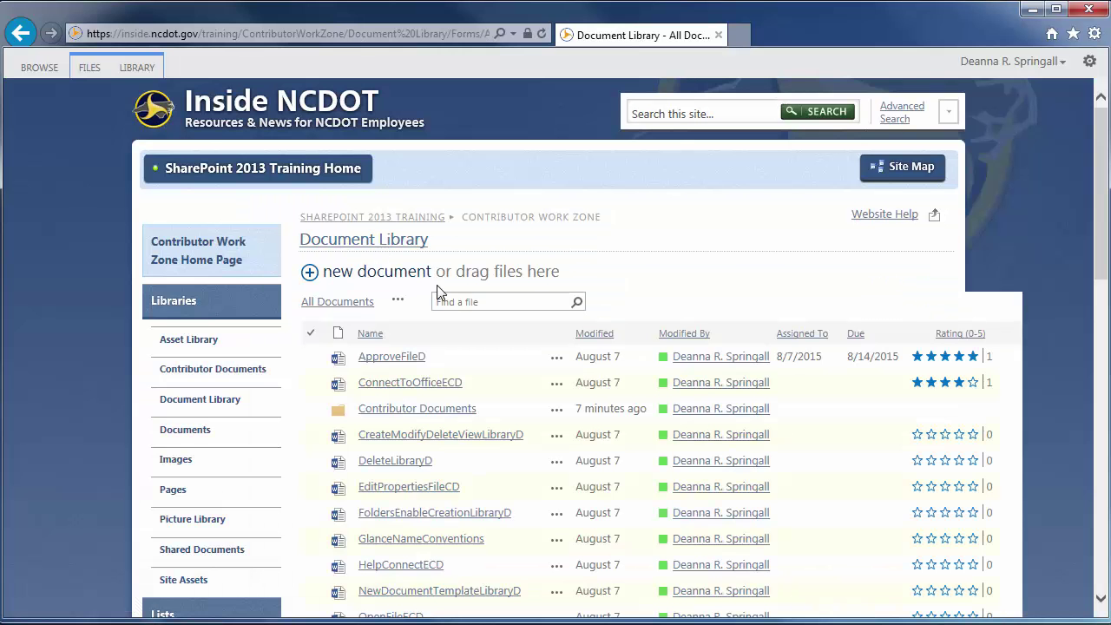
Edit the properties of the ApproveFileD document and set its Assigned To date to 8/20/2015
click(559, 358)
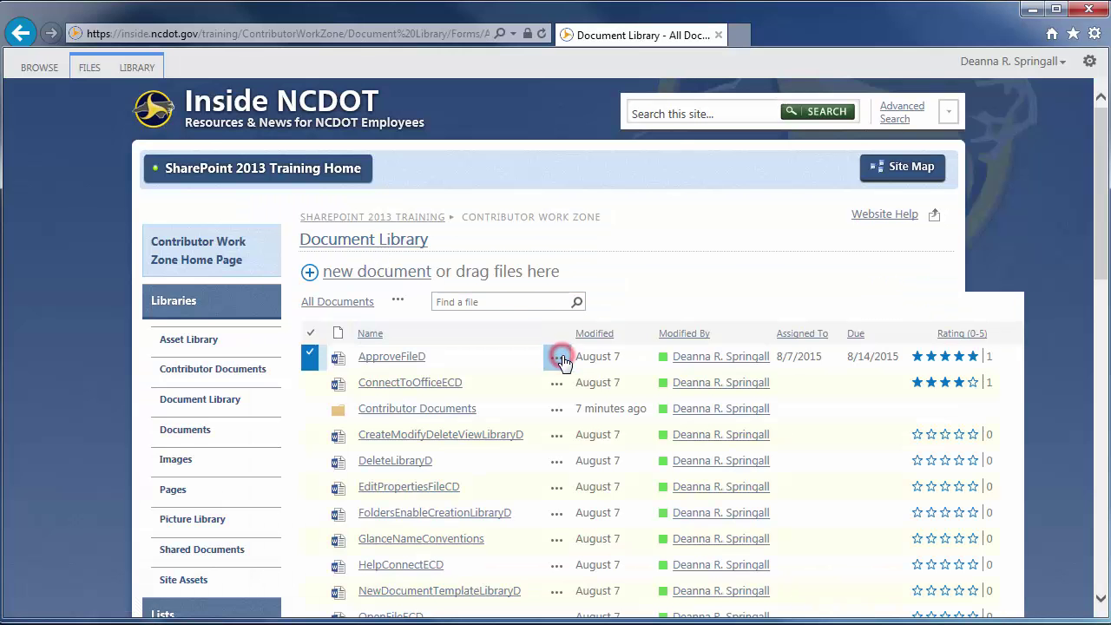
click(702, 434)
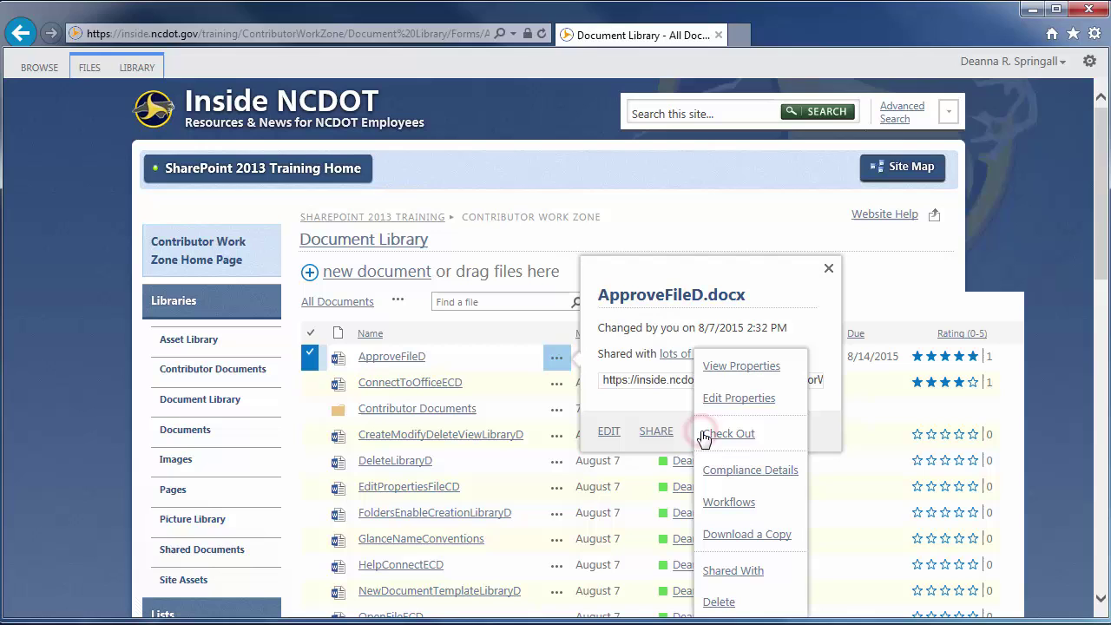
click(727, 403)
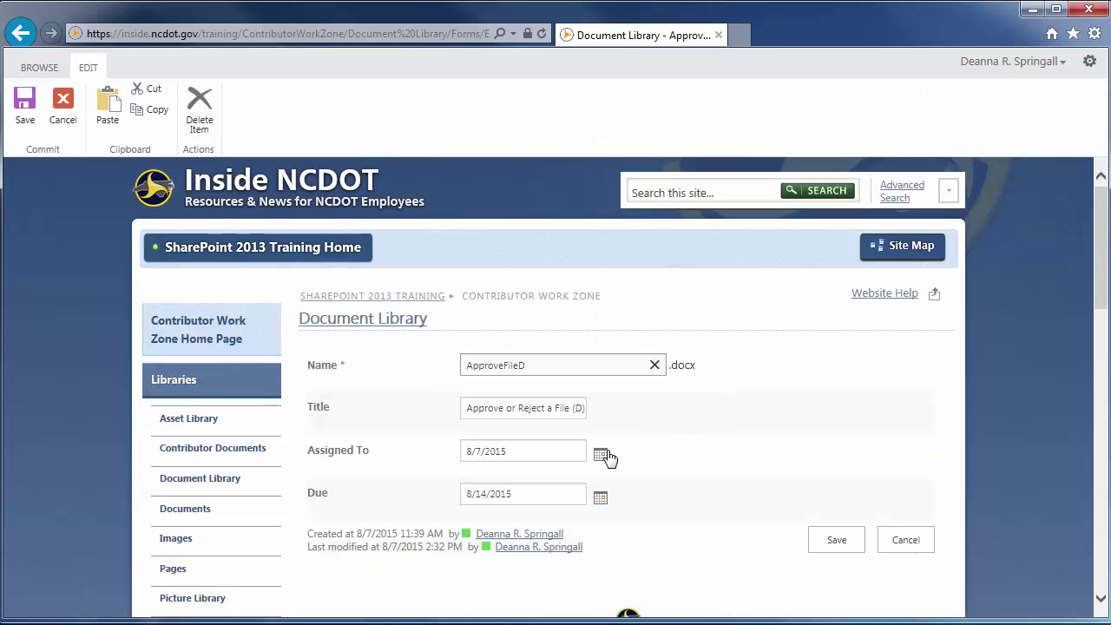
click(601, 455)
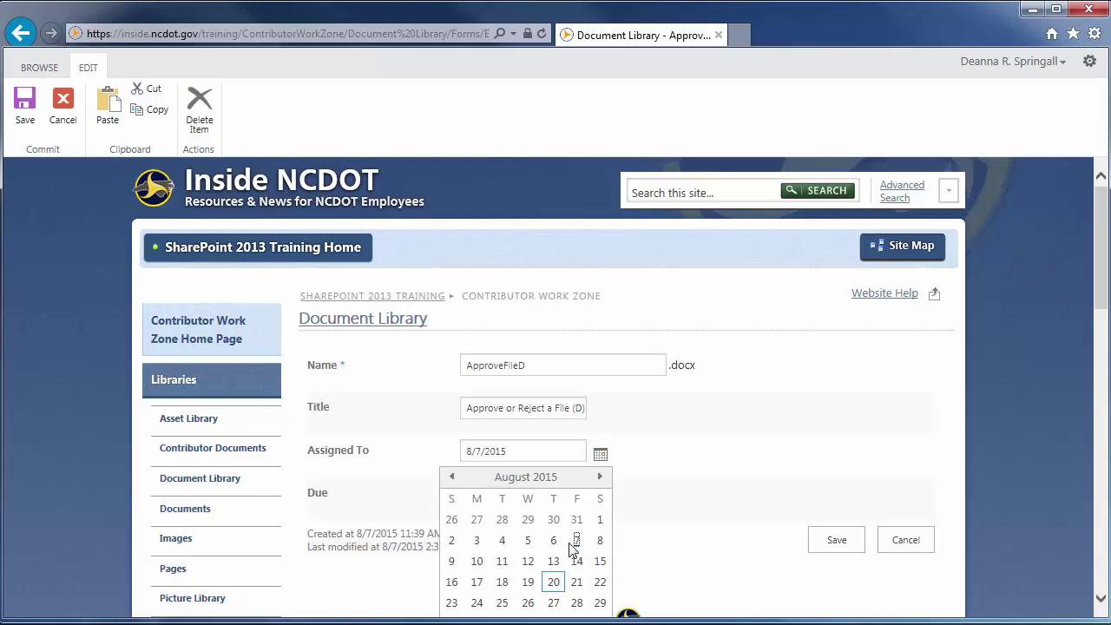
click(555, 582)
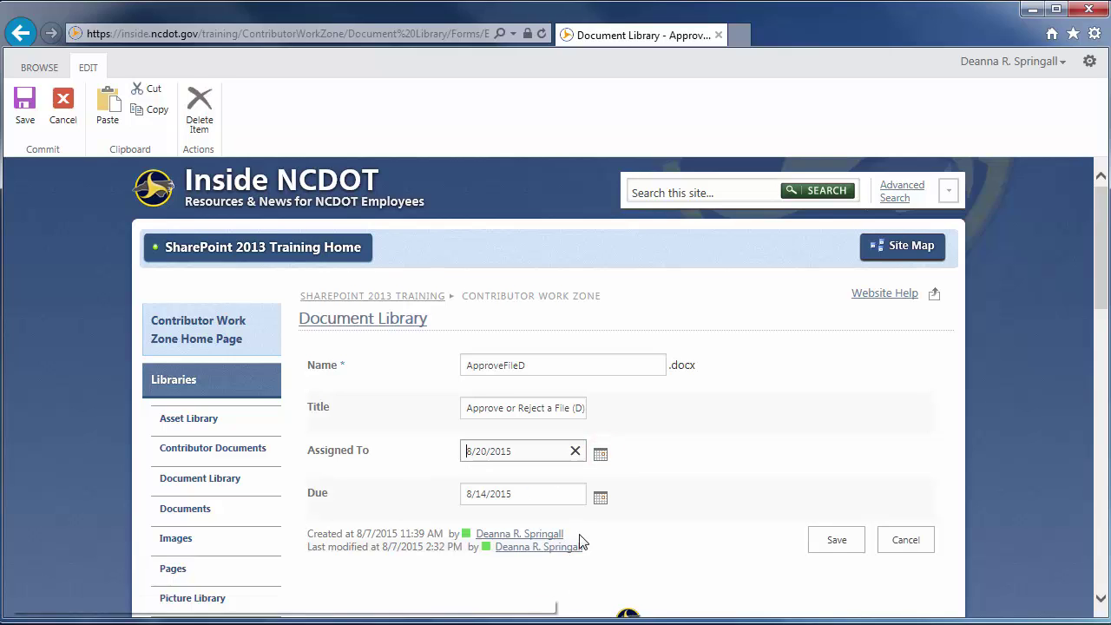
Set ApproveFileD's Due date to 8/13/2015 and try to save the properties to test the validation rule
click(600, 499)
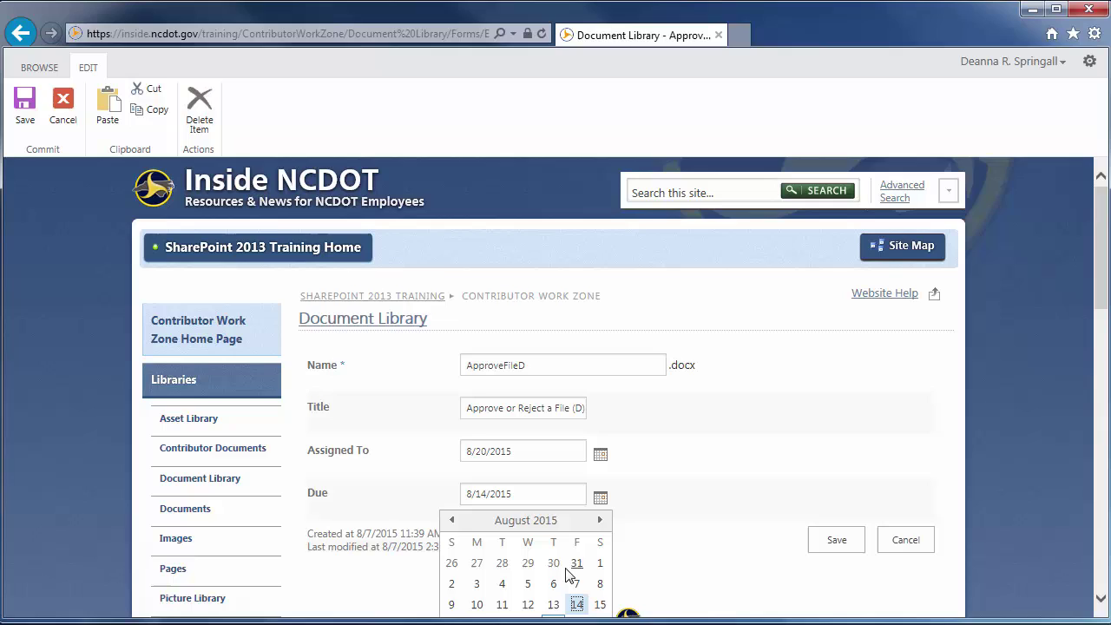
click(555, 604)
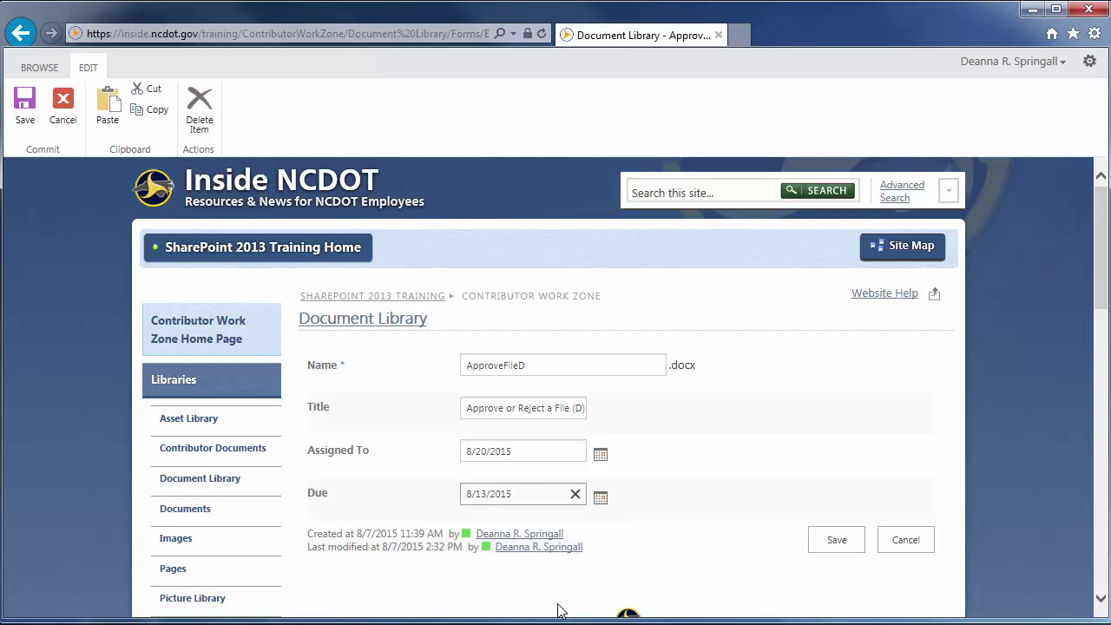
click(831, 543)
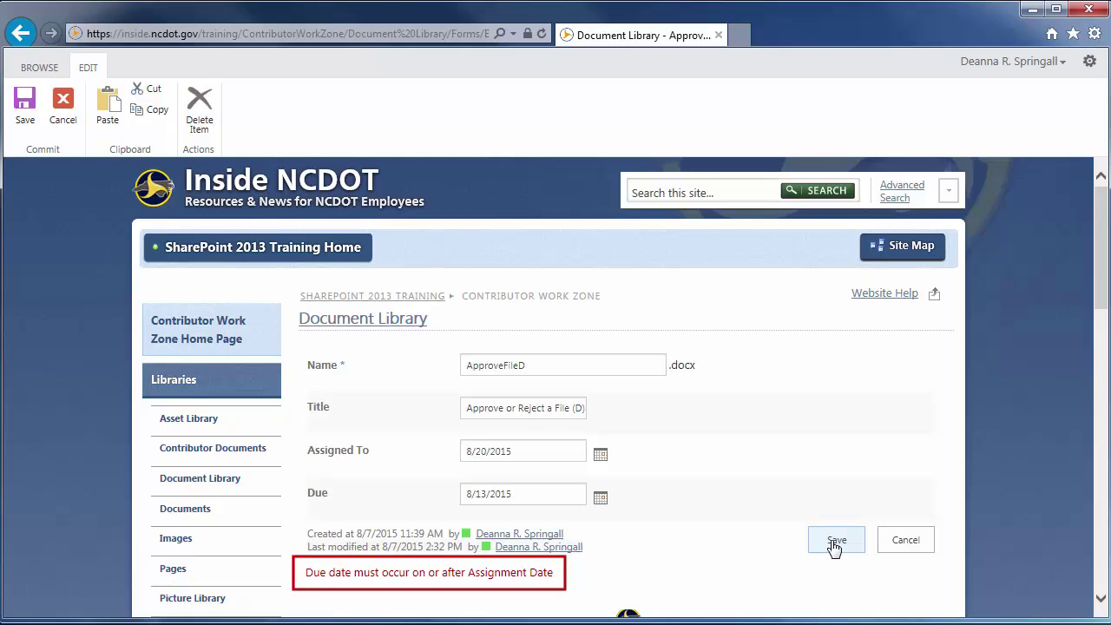
Set ApproveFileD's Due date to 8/27/2015 and save the properties
click(600, 499)
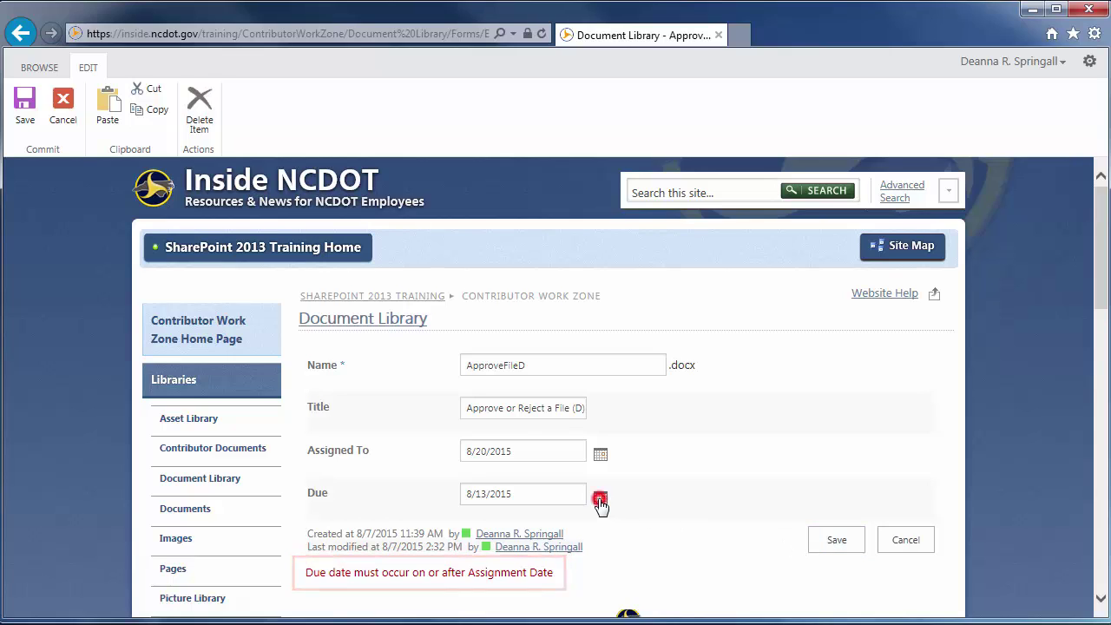
drag(1100, 304, 1106, 337)
click(554, 506)
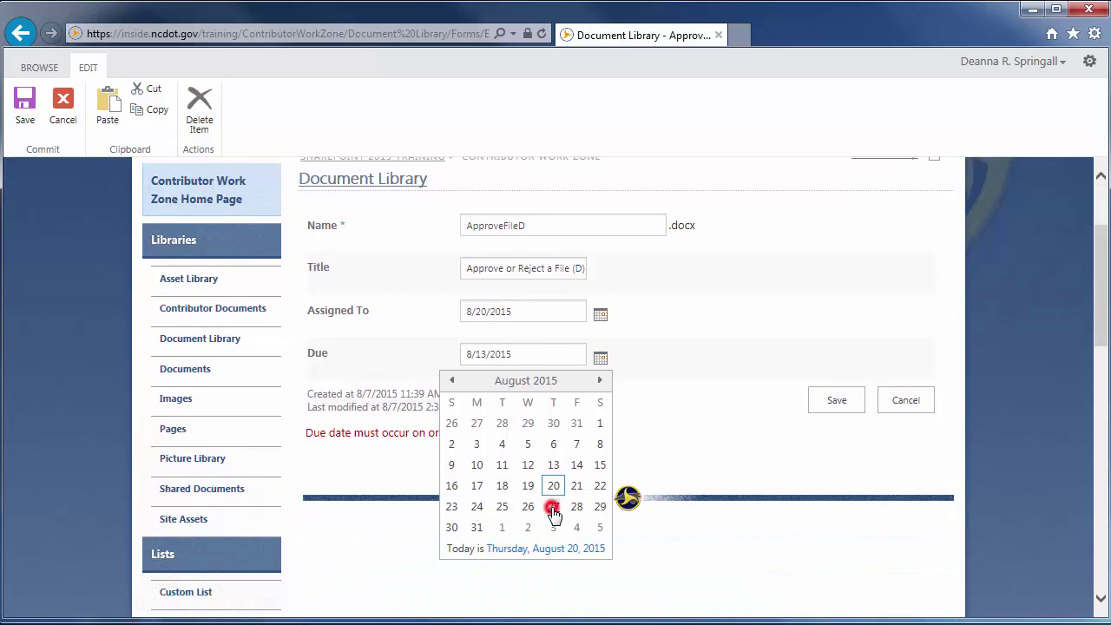
click(831, 405)
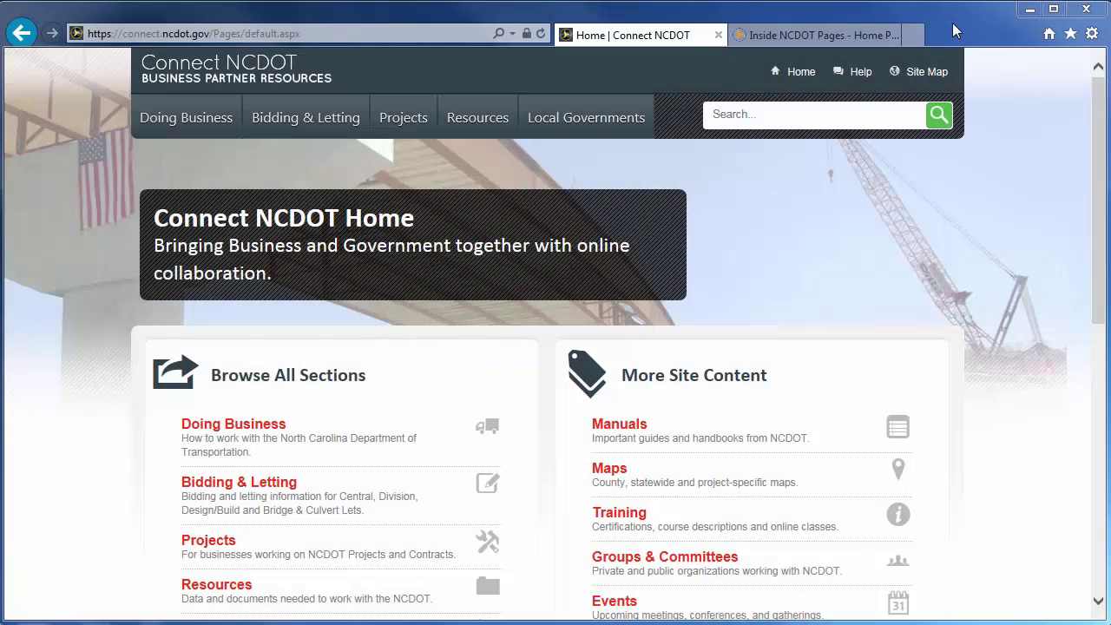
Open the SharePoint Help page from Connect NCDOT's help section, and locate the Website Help link in the Inside NCDOT home page's footer
click(868, 73)
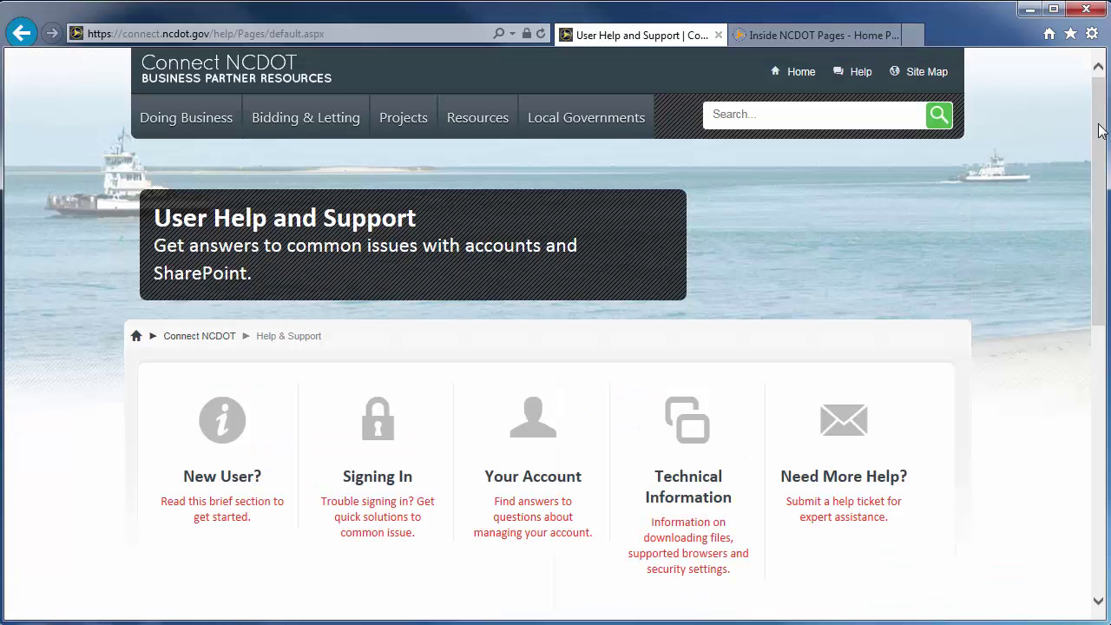
drag(1099, 124, 1098, 304)
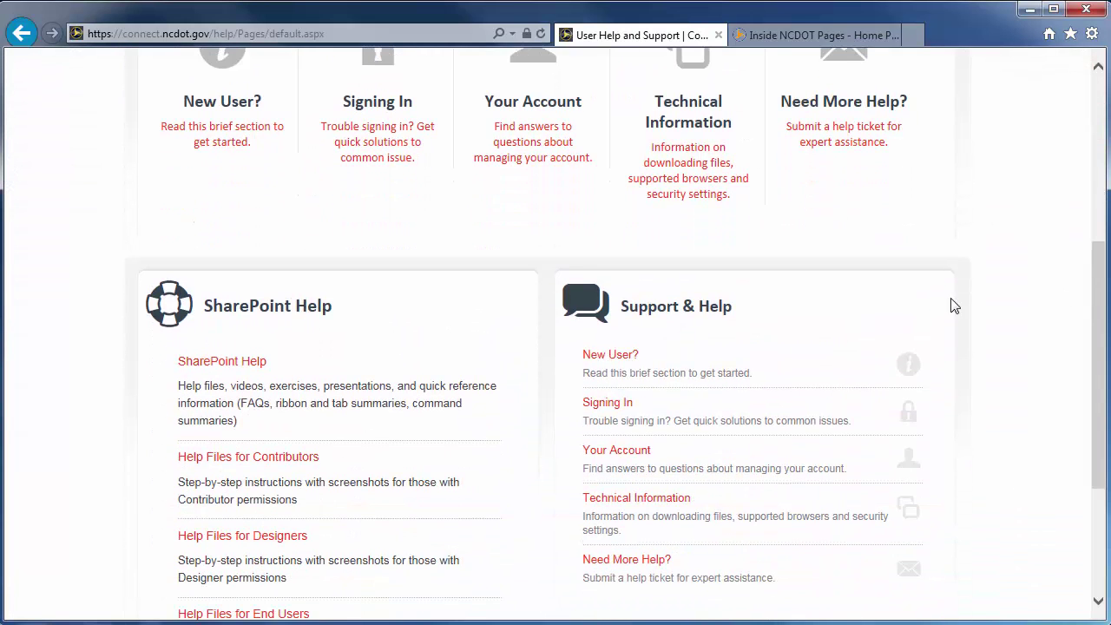
click(238, 367)
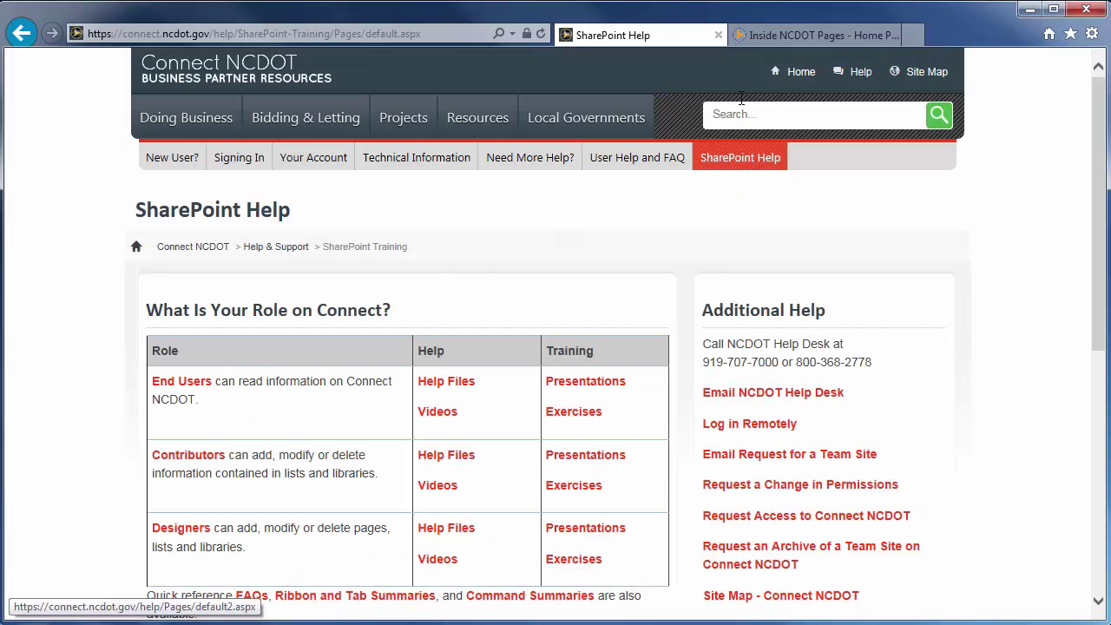
click(791, 35)
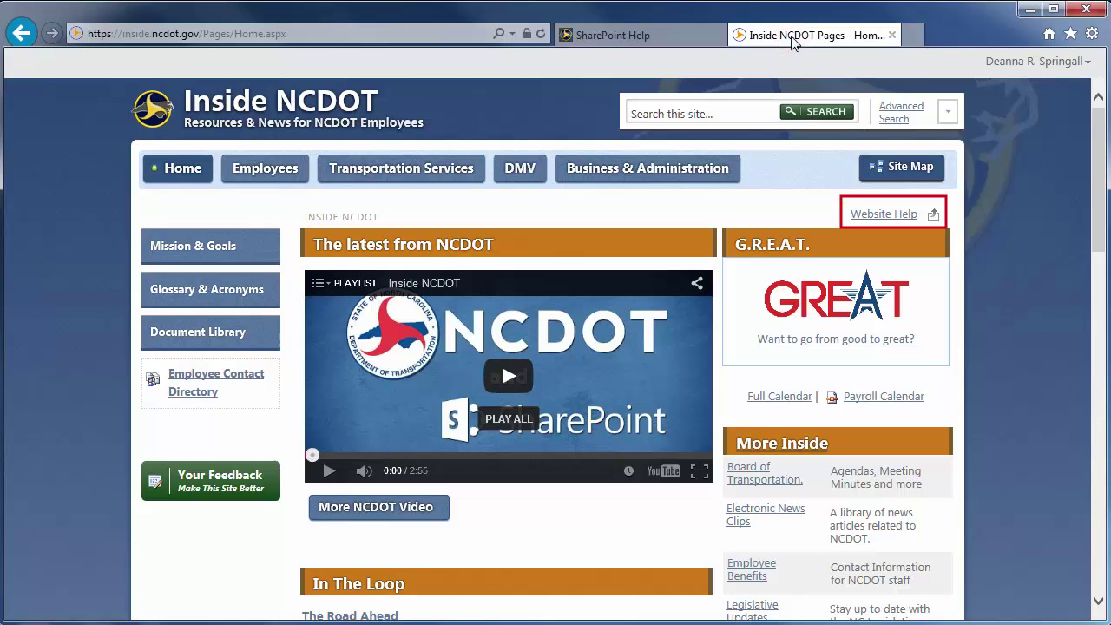
drag(1101, 120, 1106, 456)
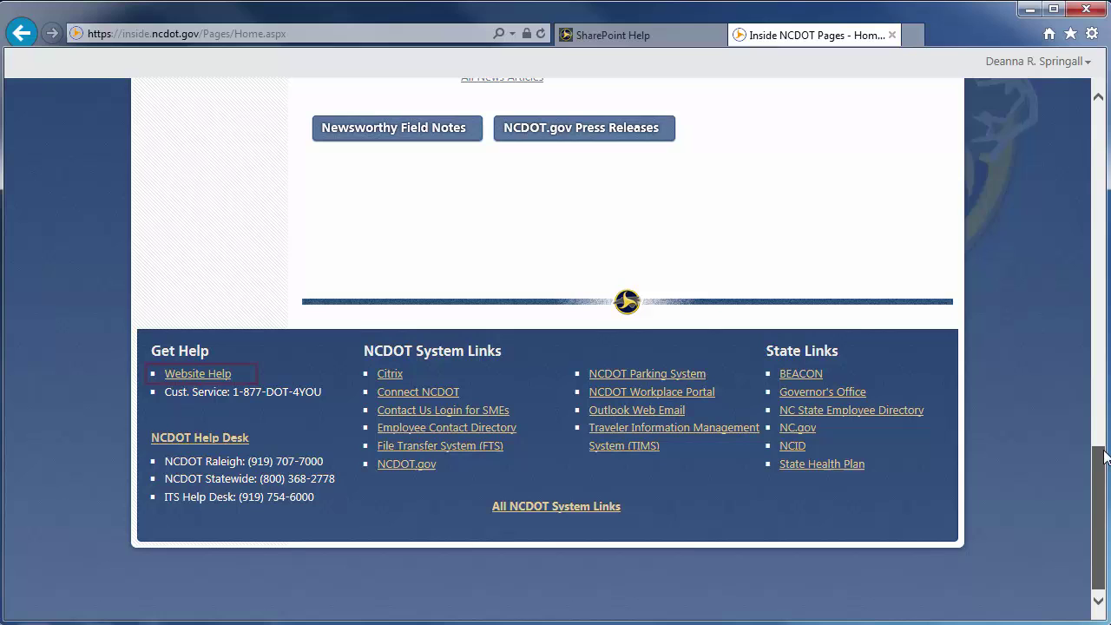